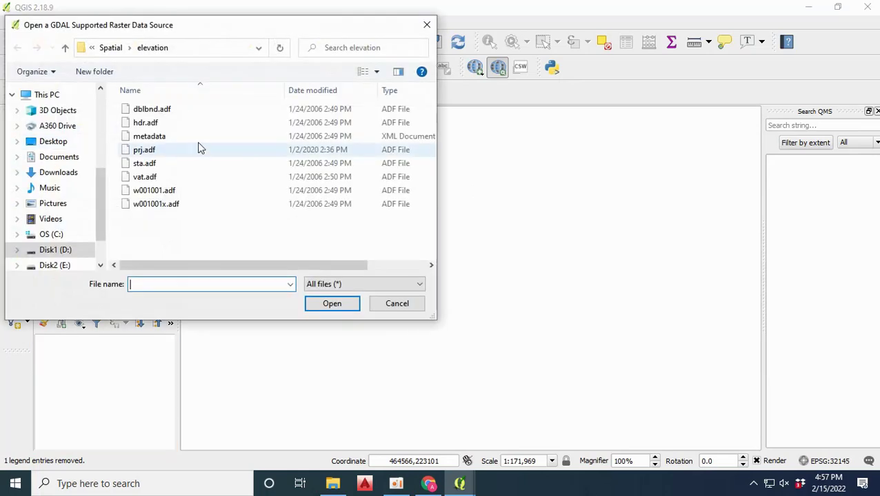
Step: Load the elevation dblbnd.adf raster and rename its layer to Elevation
left_click(163, 110)
left_click(332, 303)
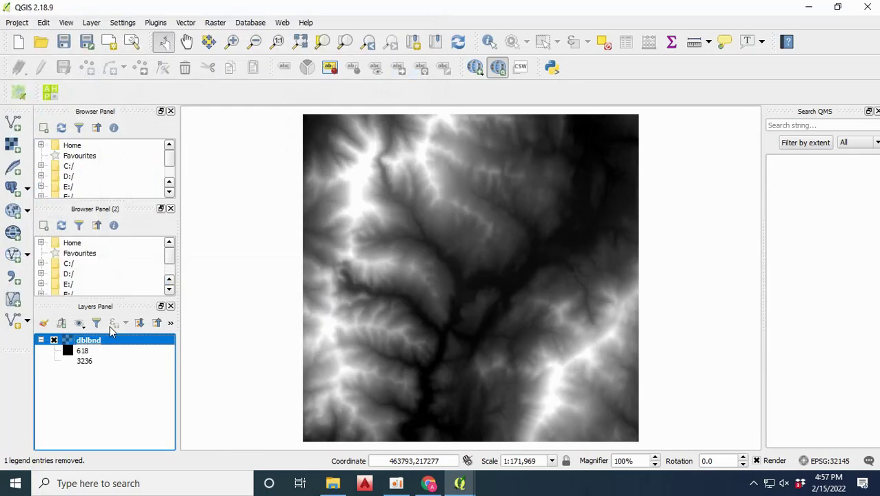
right_click(81, 351)
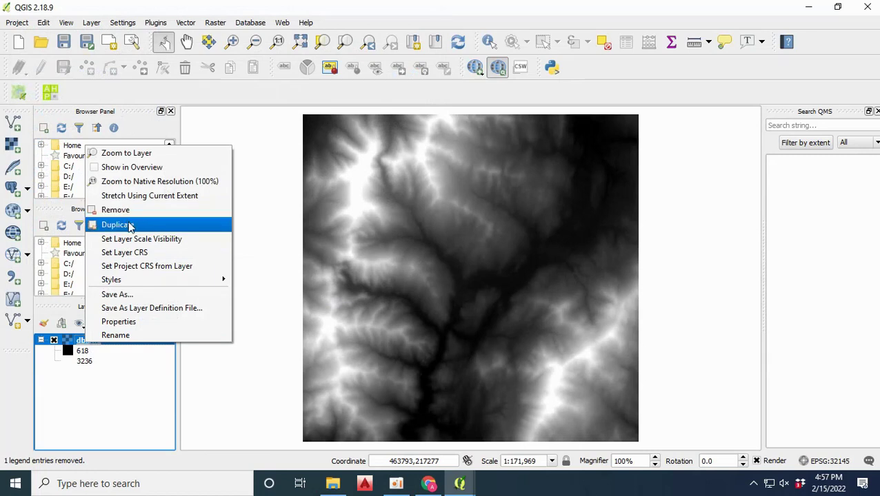
left_click(126, 336)
type("Elevation")
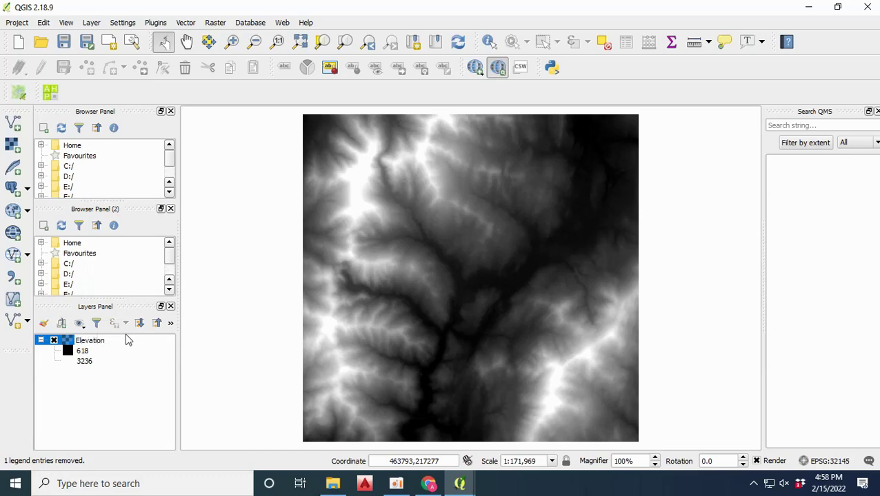
left_click(134, 360)
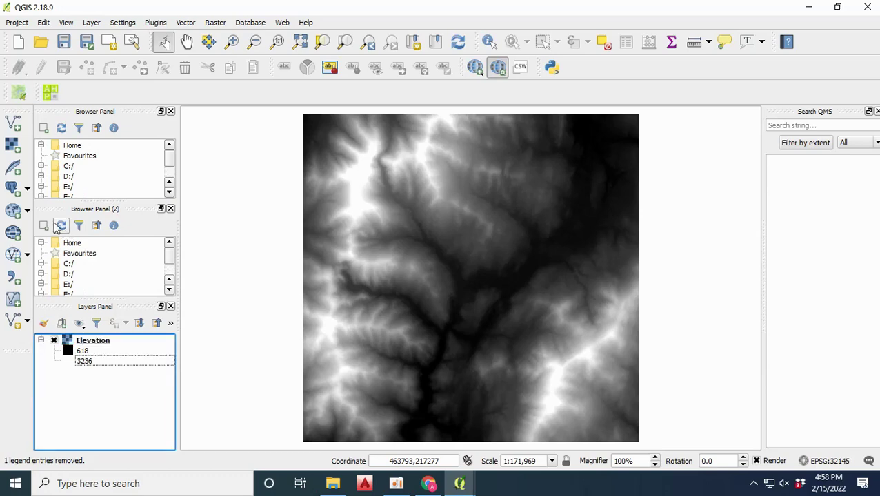
Step: Add landuse\dblbnd.adf as a raster layer and rename it Landuse
left_click(11, 143)
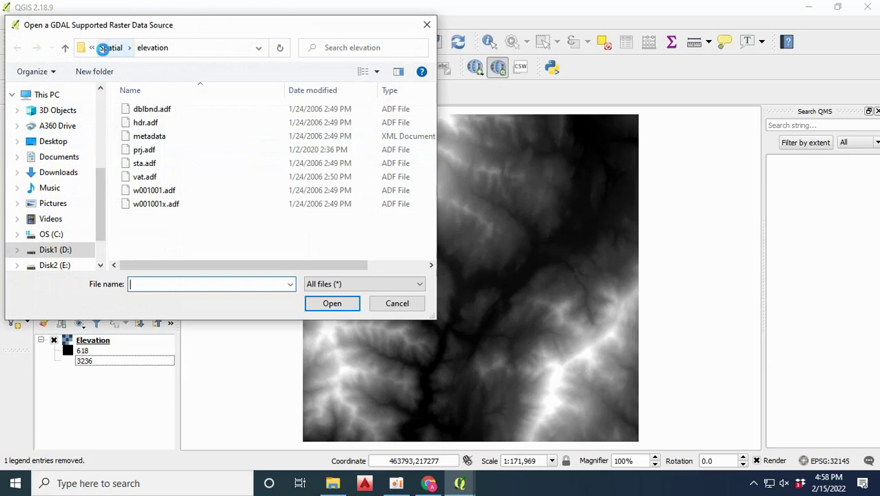
left_click(105, 49)
double_click(166, 137)
scroll(192, 200, "down", 10)
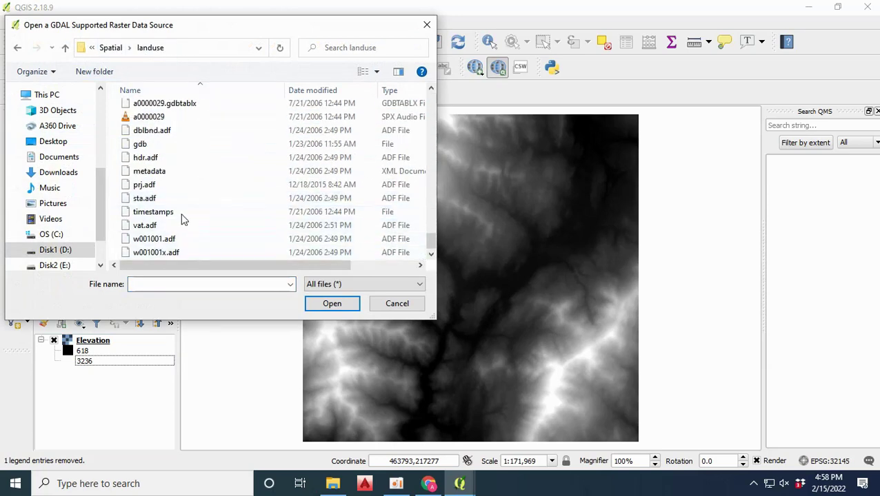
left_click(179, 131)
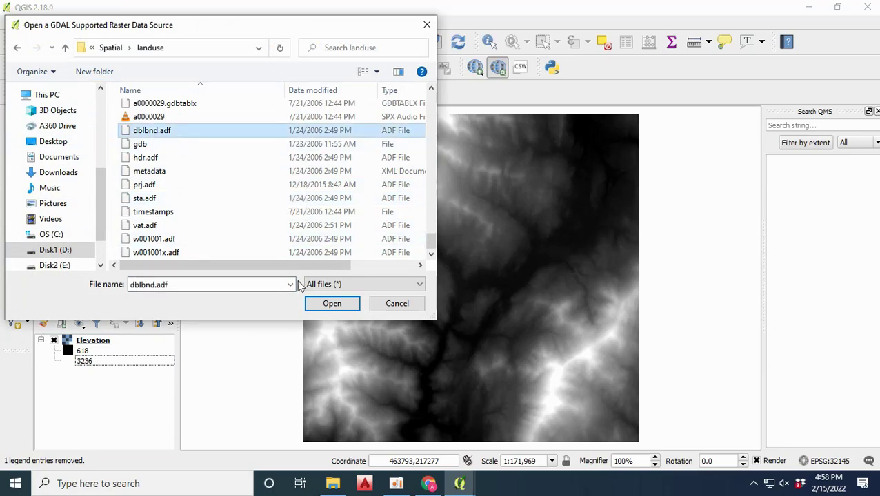
left_click(329, 304)
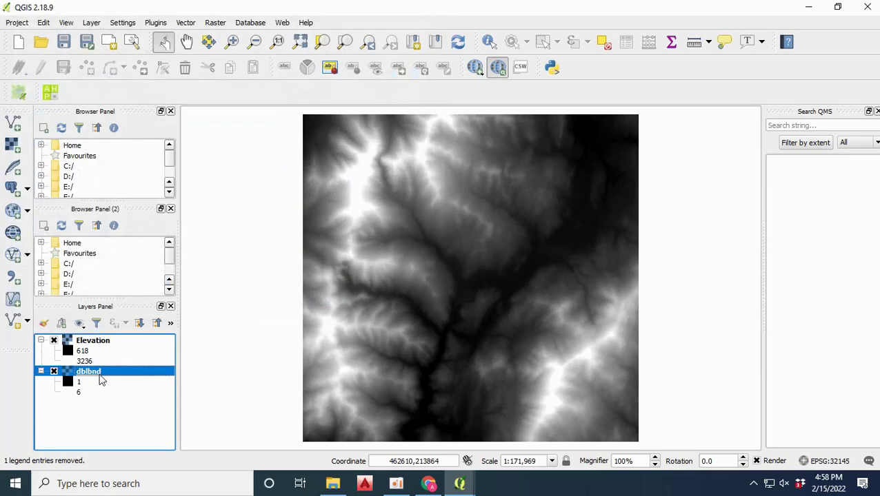
right_click(101, 380)
left_click(134, 366)
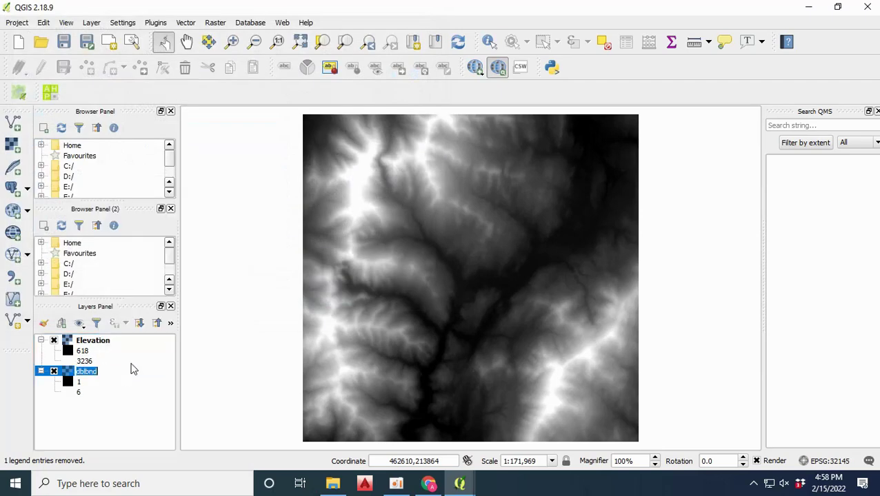
type("Landuse")
left_click(163, 385)
Step: Move the Landuse layer above Elevation in the layer order
left_click(13, 143)
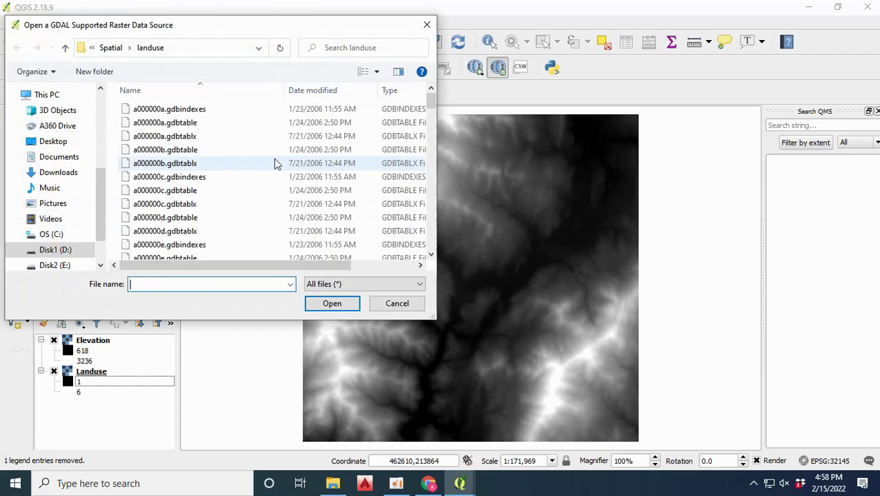
left_click(111, 48)
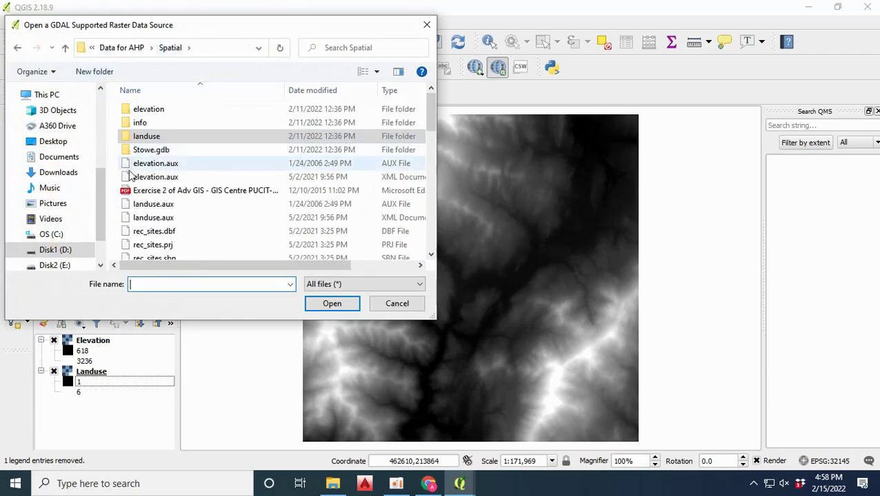
left_click(426, 25)
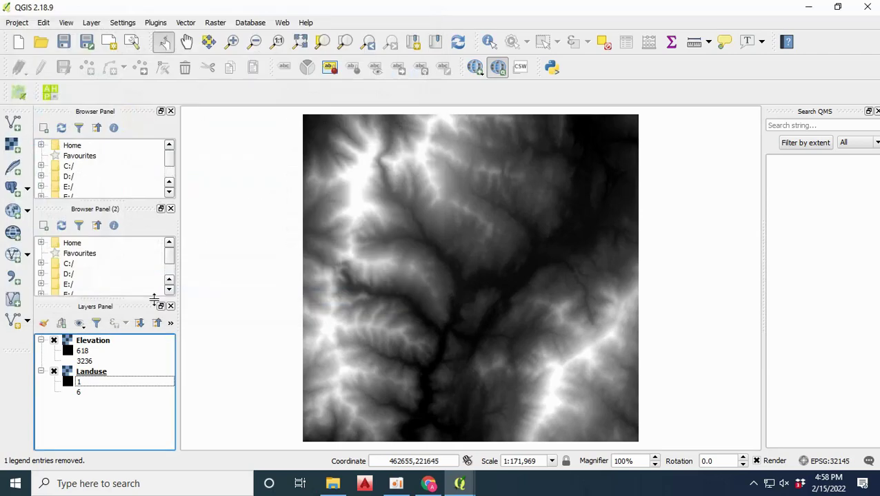
left_click_drag(104, 373, 108, 340)
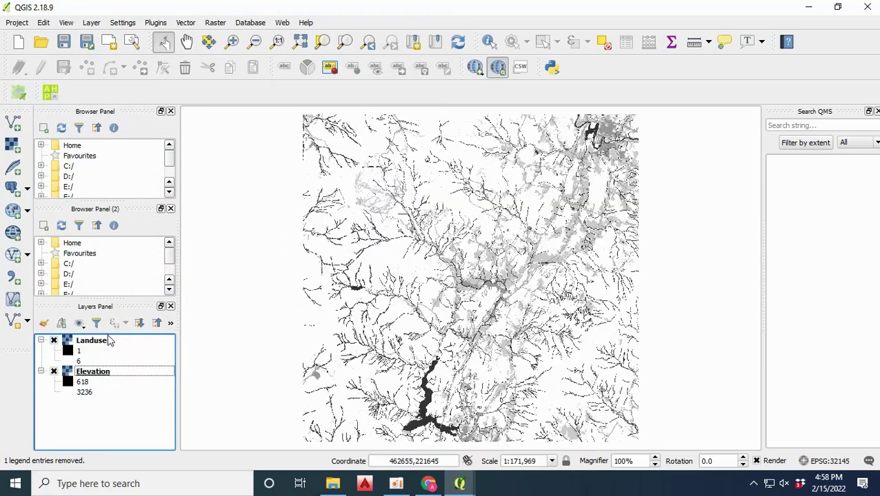
Step: Add rec_sitesras.tif from the Spatial folder, then remove that layer from the map
left_click(14, 146)
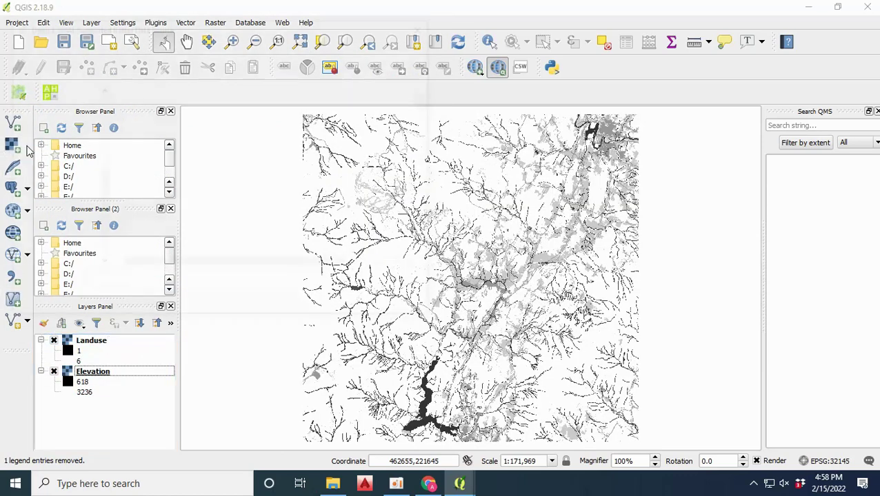
left_click(119, 49)
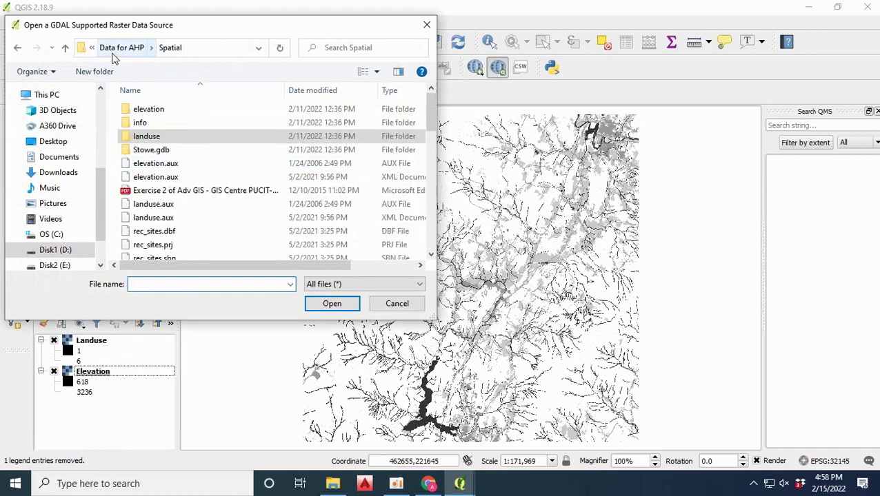
scroll(159, 219, "down", 5)
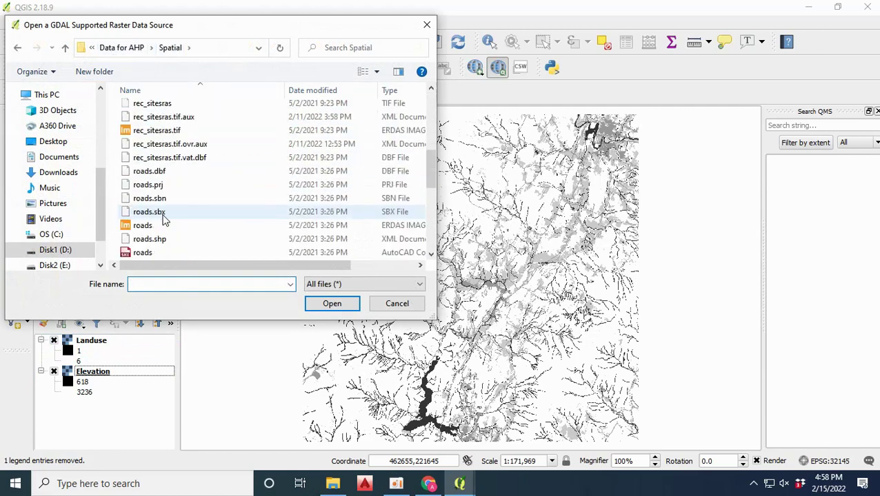
left_click(196, 131)
left_click(333, 303)
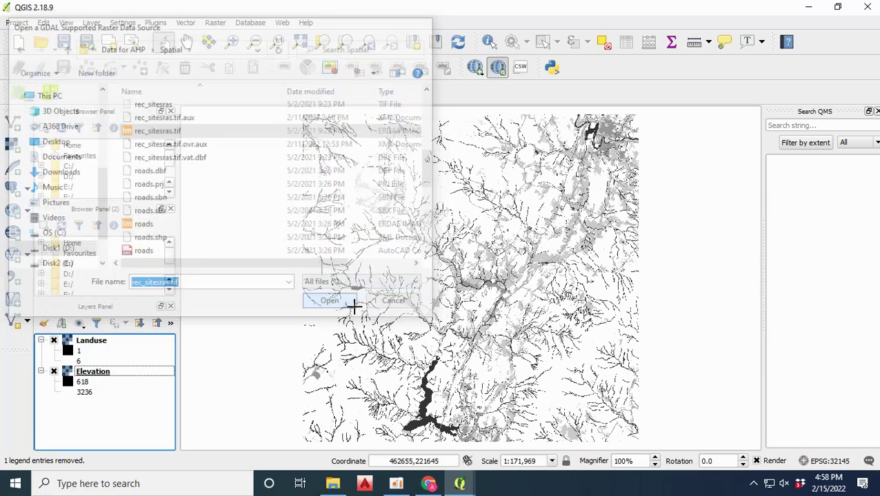
right_click(91, 373)
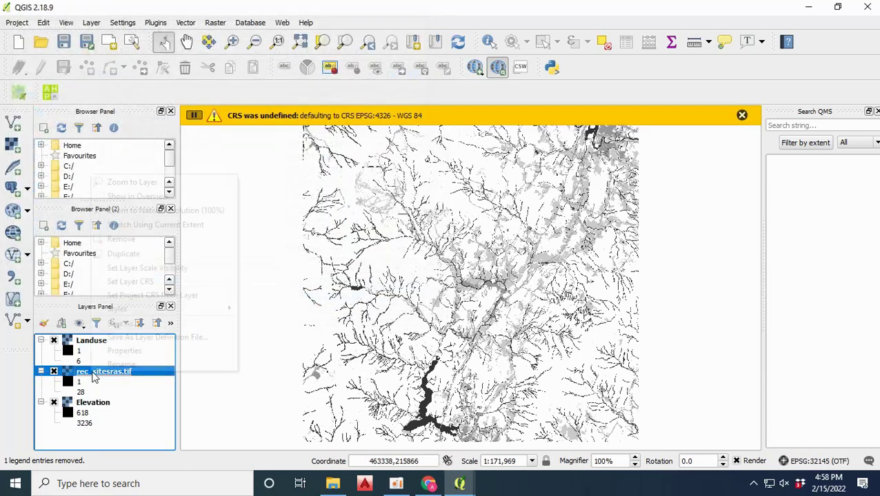
left_click(145, 239)
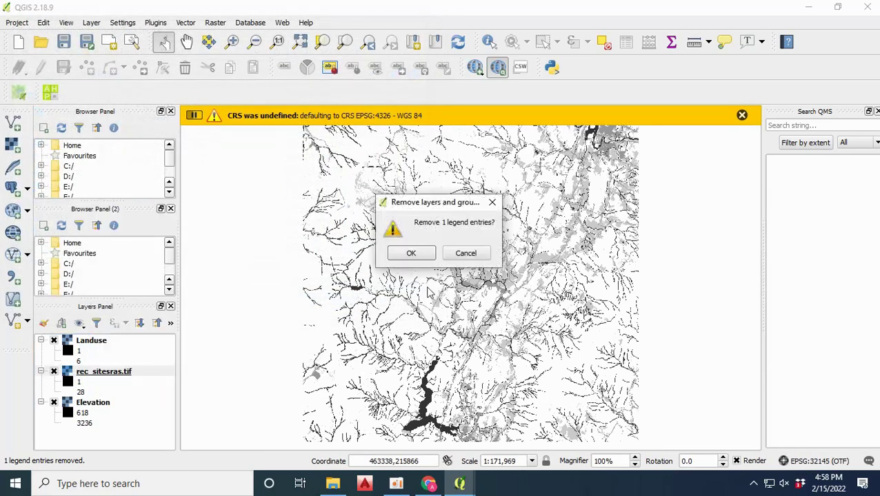
left_click(408, 253)
Step: Load rec_sitesras.tif a second time and remove it again, confirming the removal
left_click(11, 144)
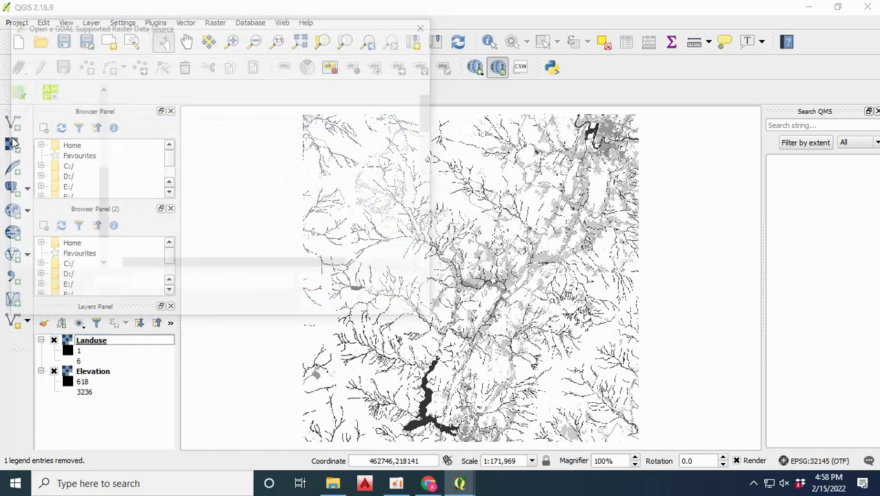
scroll(200, 176, "down", 1)
scroll(200, 176, "down", 2)
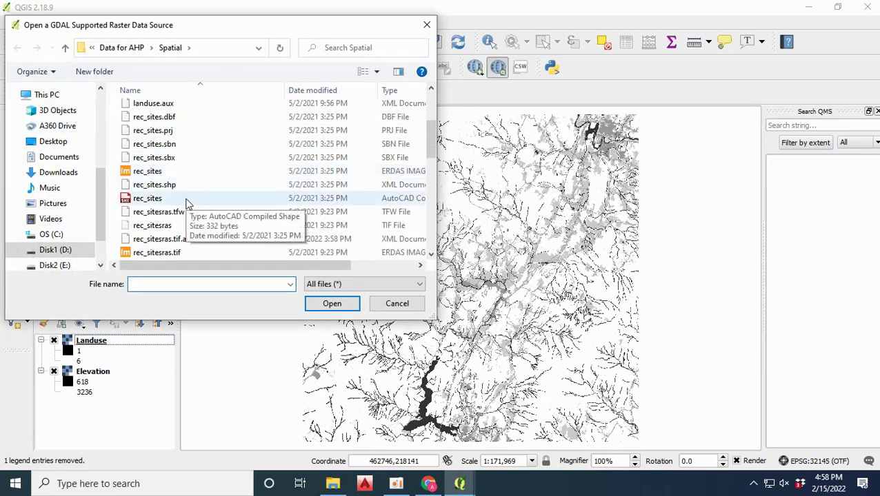
left_click(185, 253)
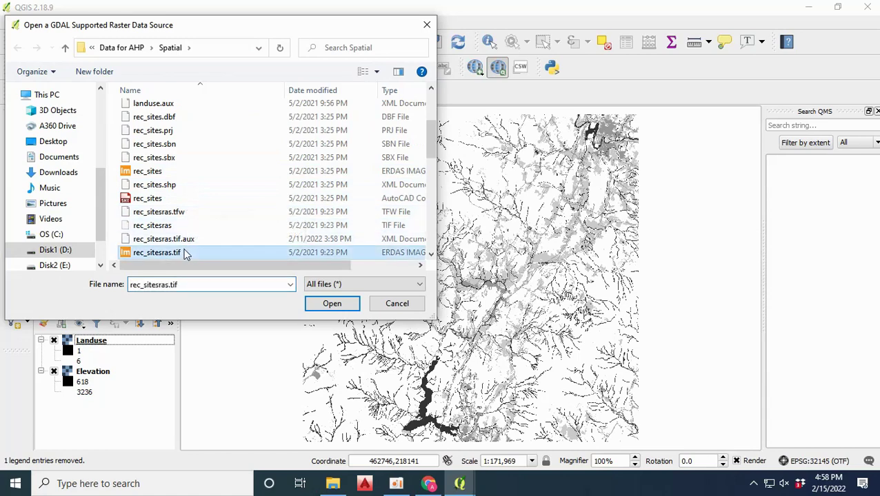
left_click(327, 304)
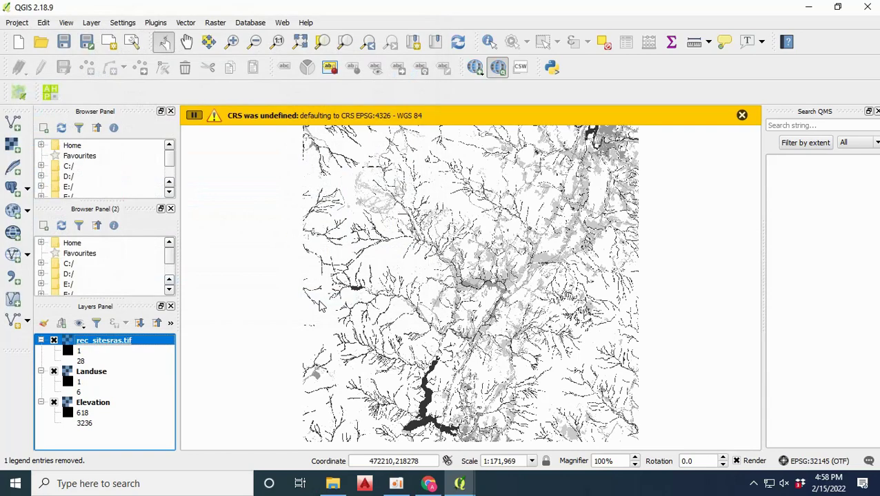
right_click(112, 345)
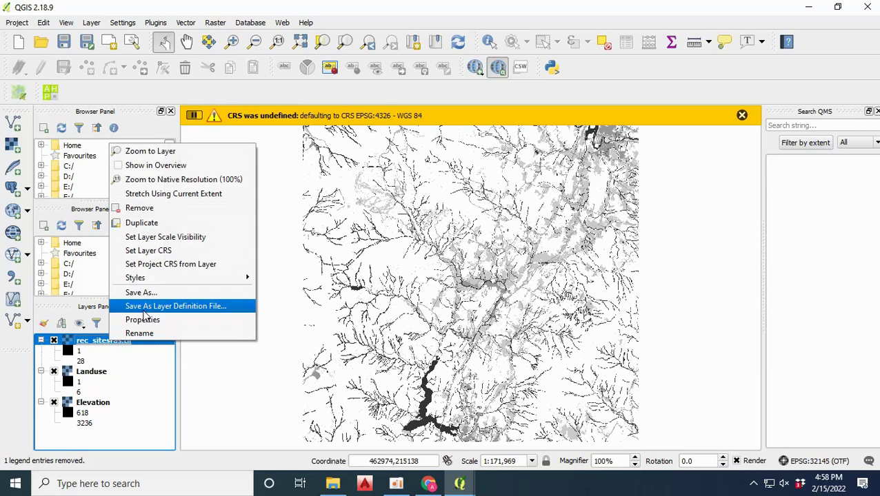
left_click(149, 209)
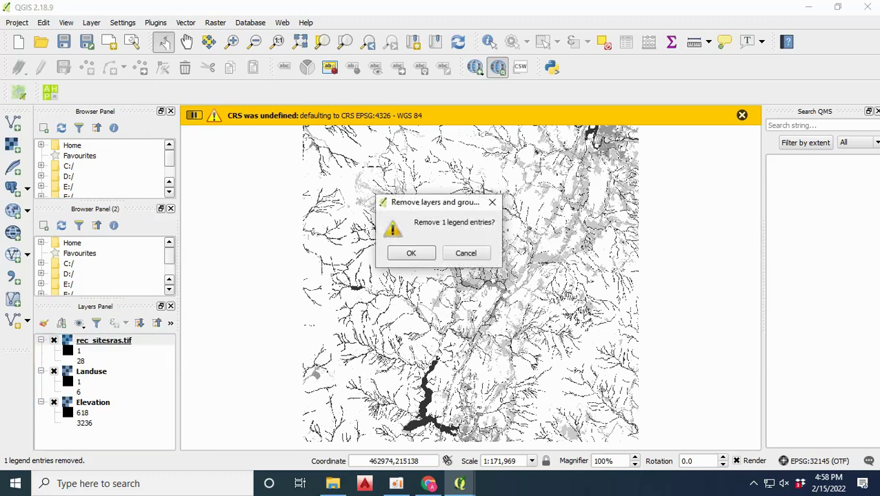
left_click(413, 254)
Step: Open the schoolsras TIF from the Spatial folder as a new raster layer
left_click(11, 145)
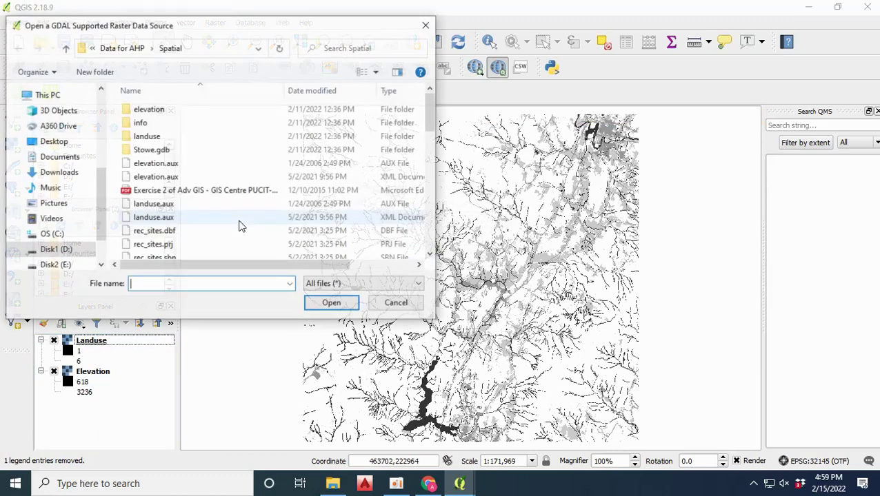
scroll(239, 226, "down", 8)
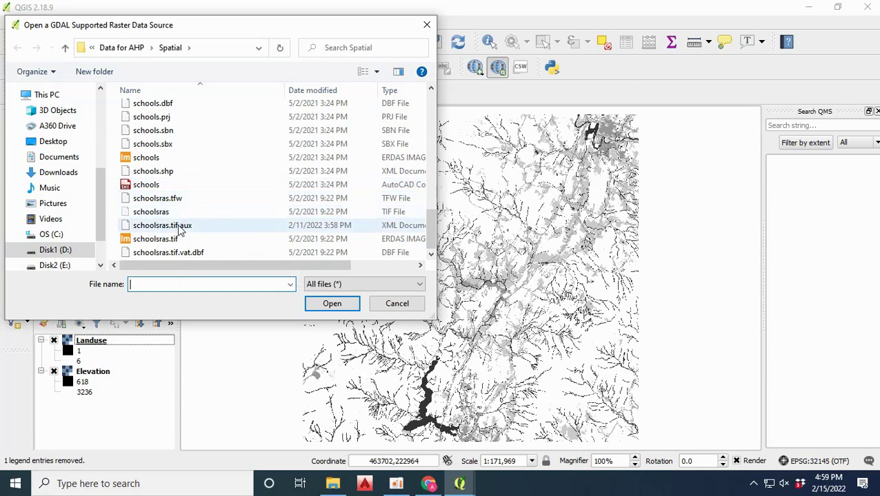
left_click(177, 213)
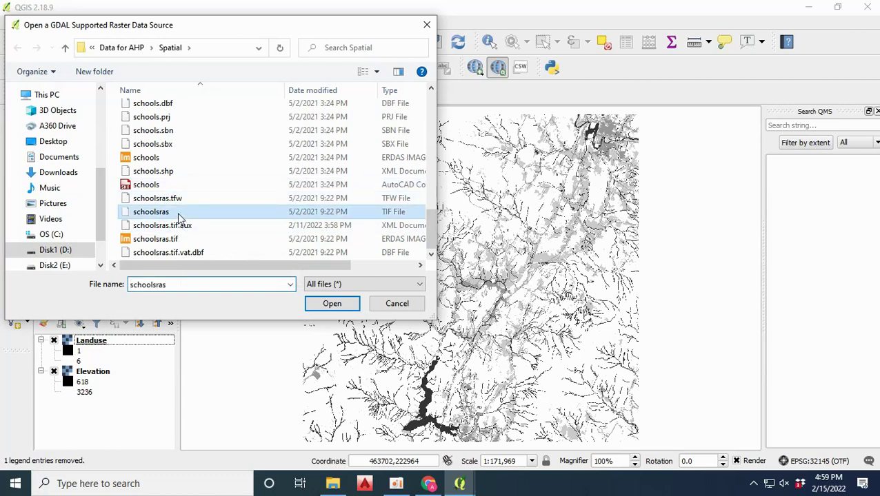
left_click(333, 304)
right_click(94, 344)
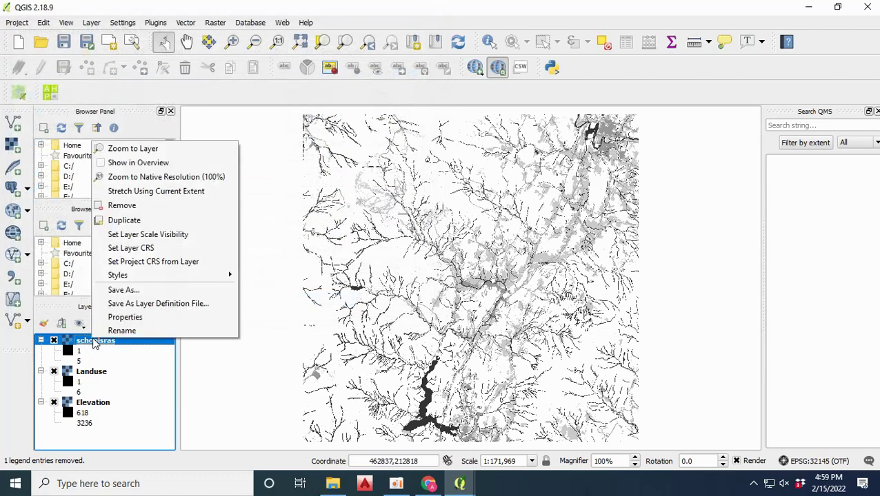
Step: Add the roadsras TIF from the Spatial folder as a raster layer
left_click(13, 146)
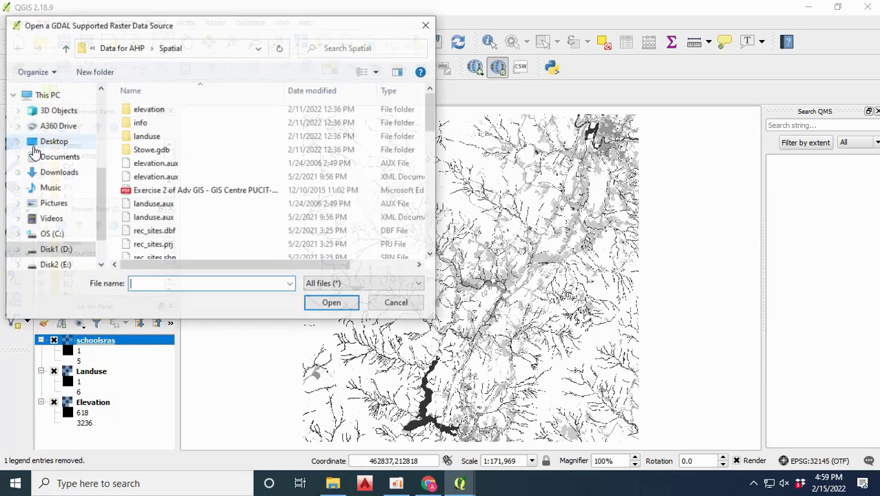
scroll(183, 224, "down", 8)
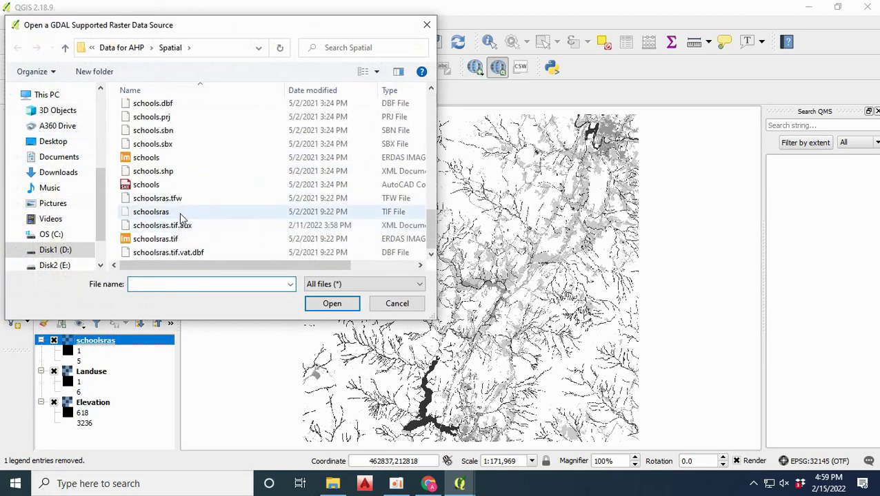
scroll(180, 217, "down", 1)
scroll(176, 218, "up", 2)
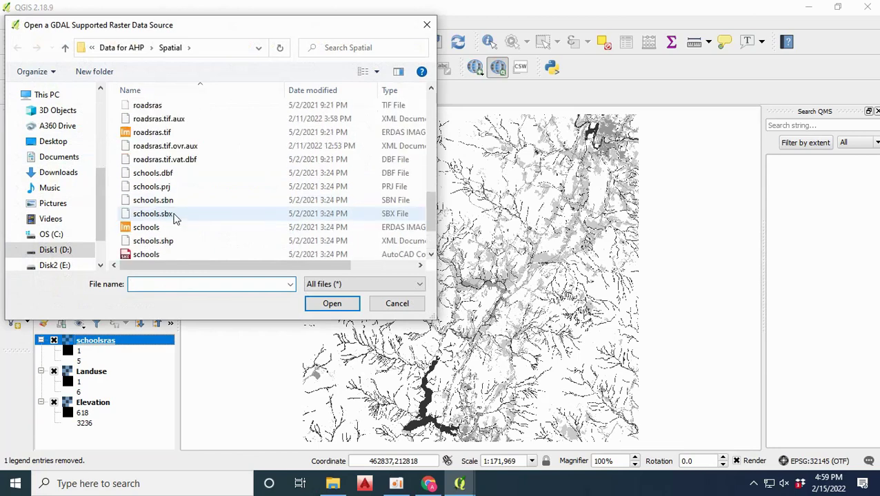
scroll(174, 218, "up", 1)
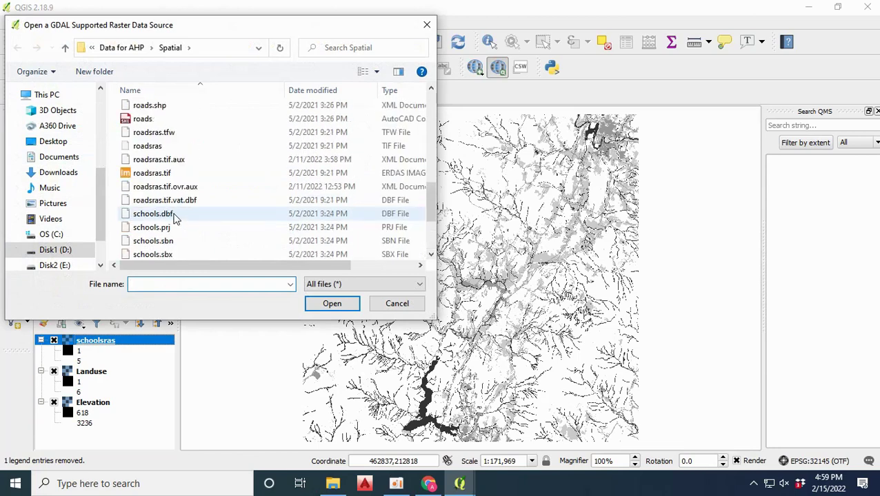
left_click(179, 146)
left_click(331, 303)
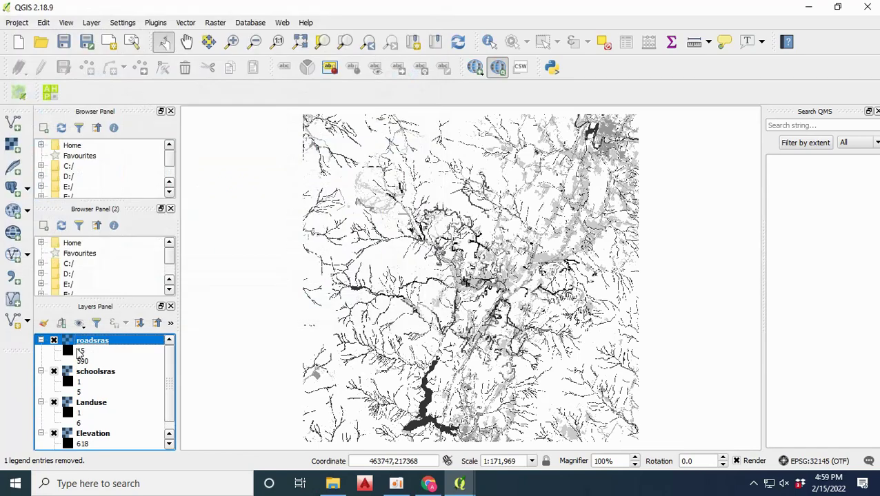
Step: Add the rec_sitesras TIF from the Spatial folder as a raster layer
left_click(11, 144)
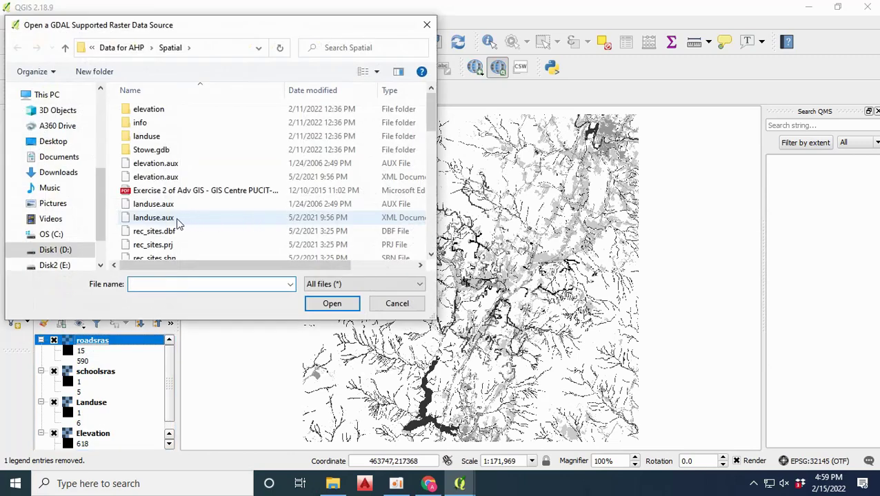
scroll(183, 239, "down", 1)
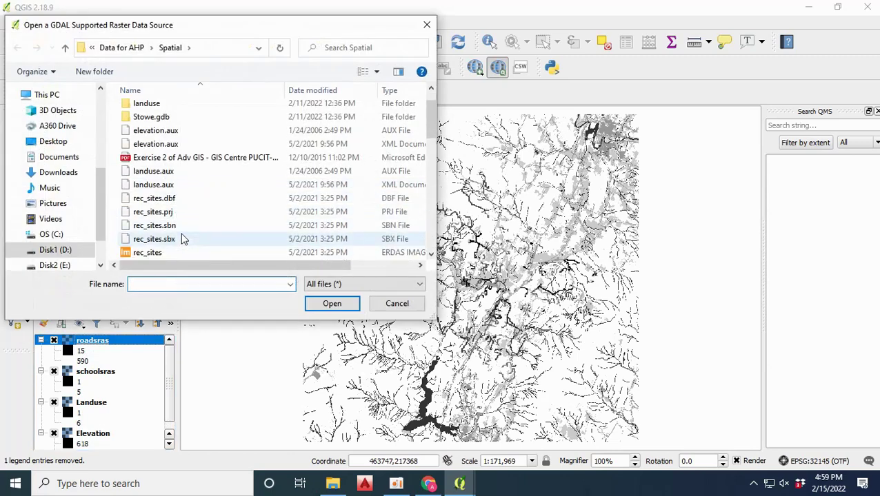
scroll(182, 239, "down", 1)
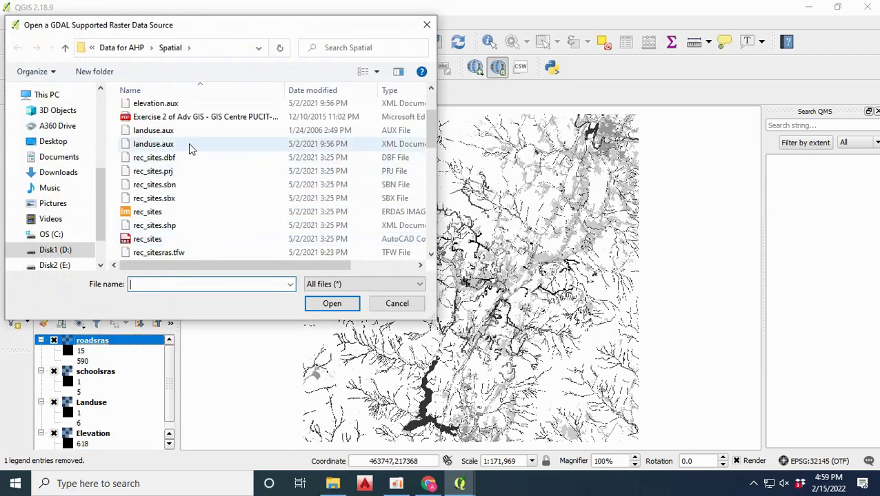
scroll(192, 211, "down", 1)
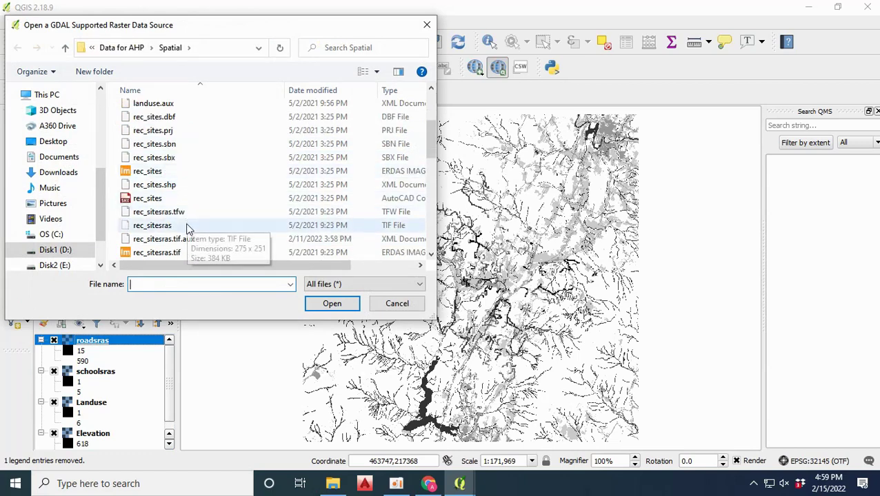
left_click(167, 225)
left_click(332, 303)
scroll(146, 411, "down", 1)
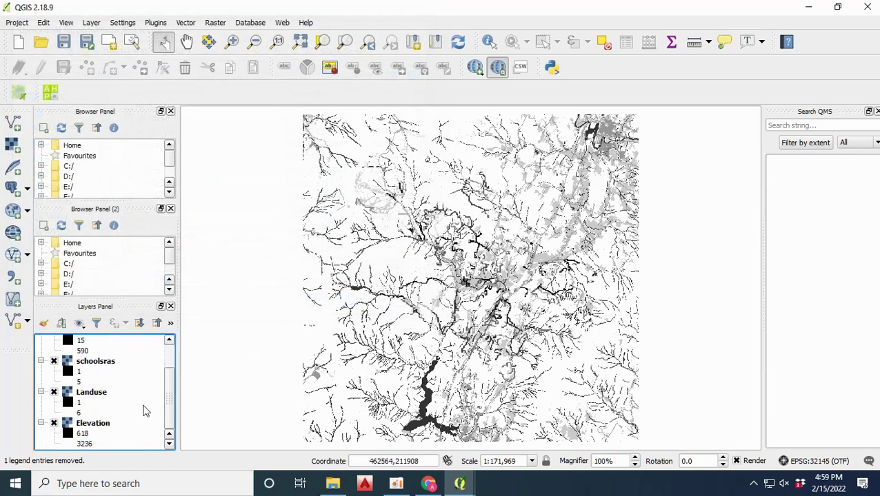
scroll(146, 411, "up", 1)
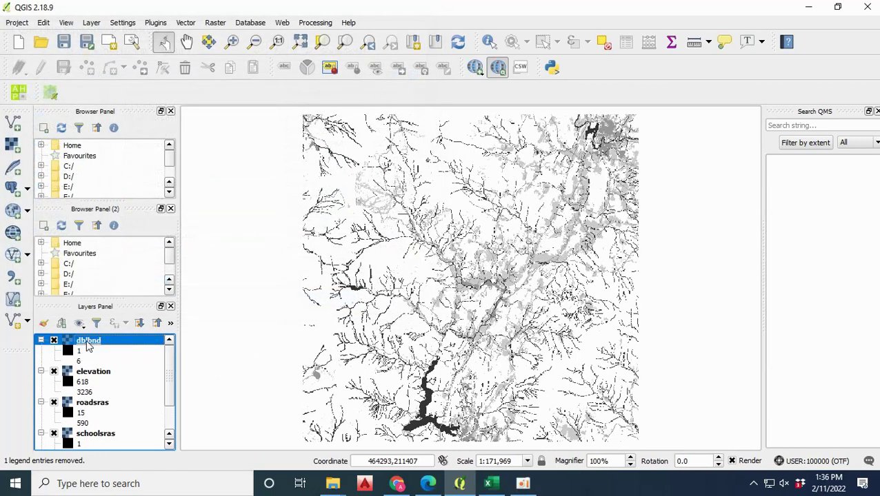
Step: Rename the top dblbnd raster layer to landuse in Layer Properties
right_click(87, 341)
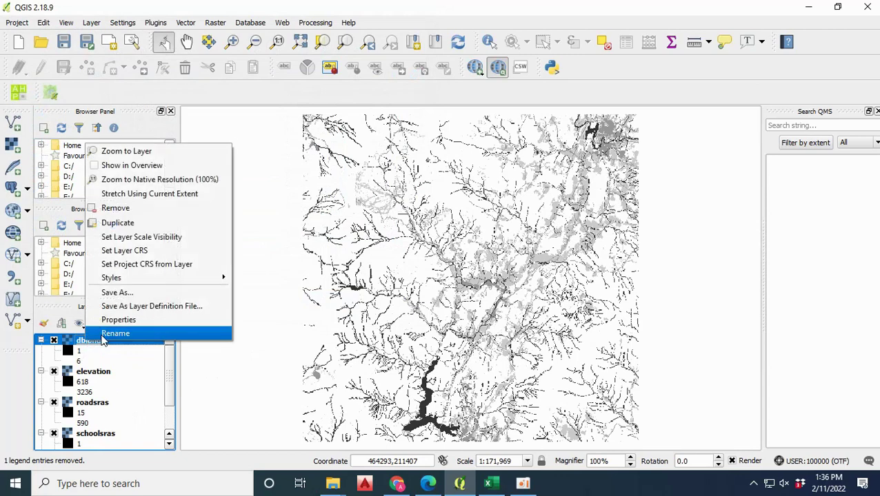
left_click(90, 345)
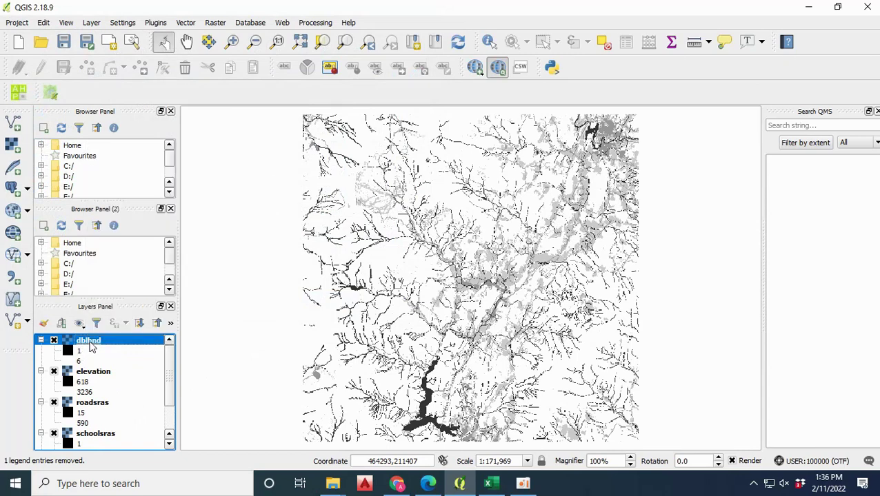
double_click(89, 345)
double_click(349, 76)
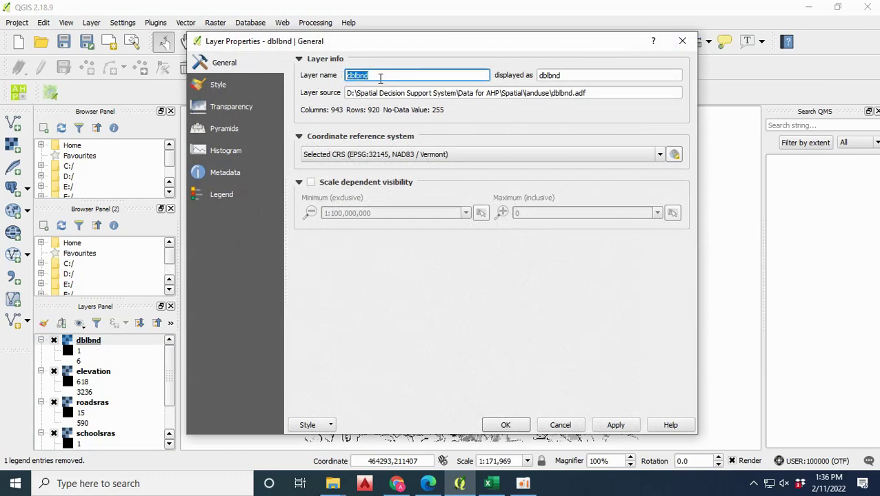
type("l")
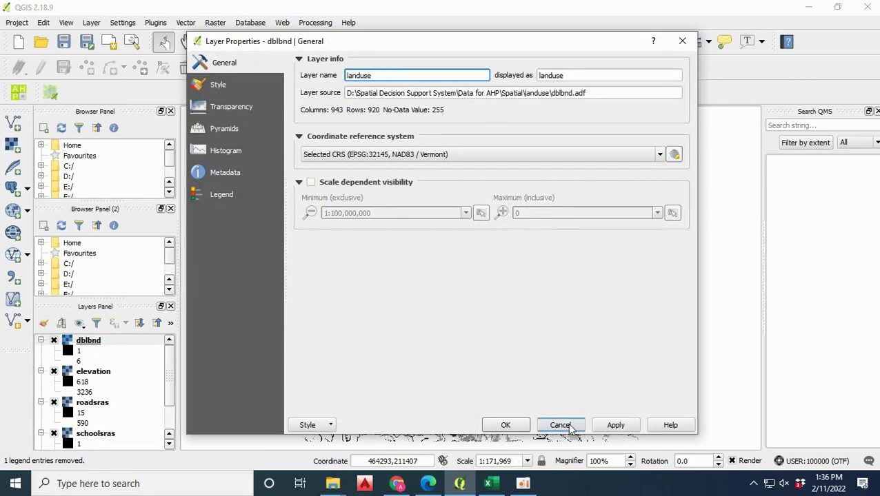
left_click(616, 427)
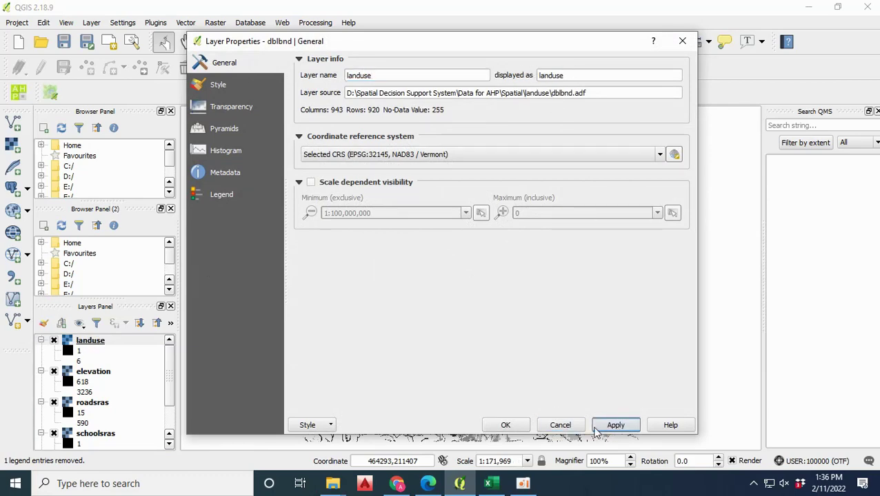
left_click(505, 425)
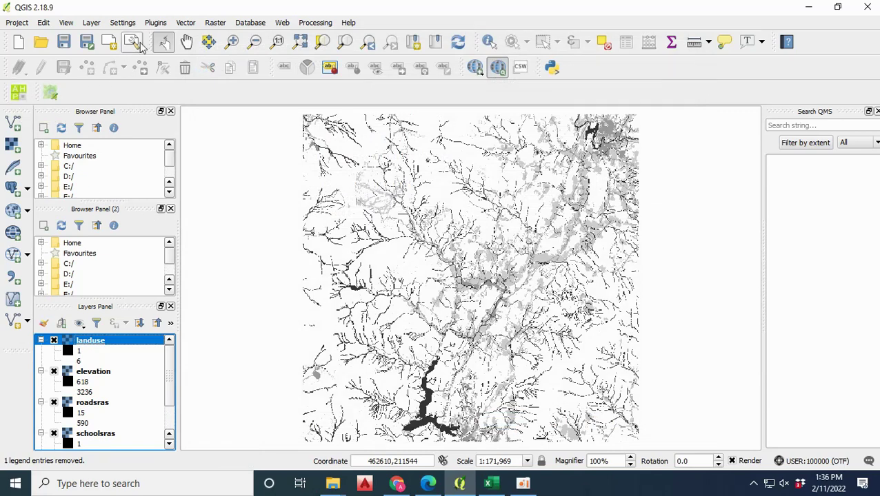
left_click(155, 22)
Step: Search the plugin manager for Easy AHP, reinstall it, and close the manager
left_click(159, 33)
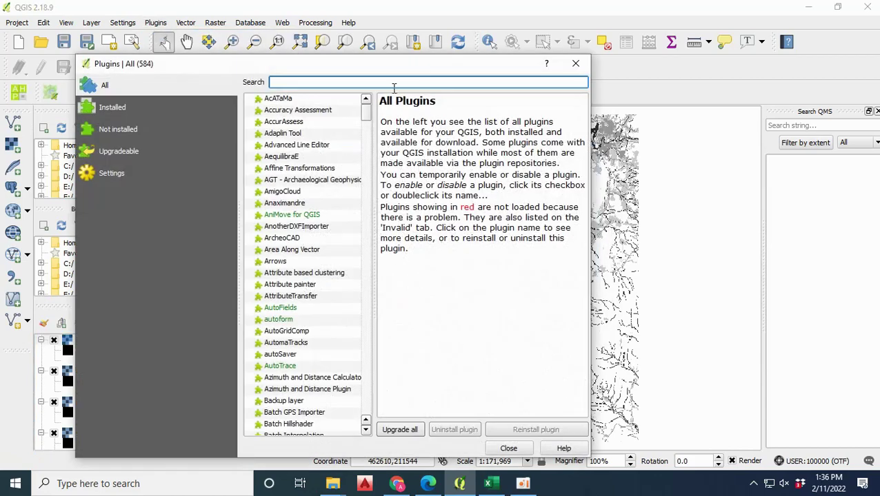
type("easy")
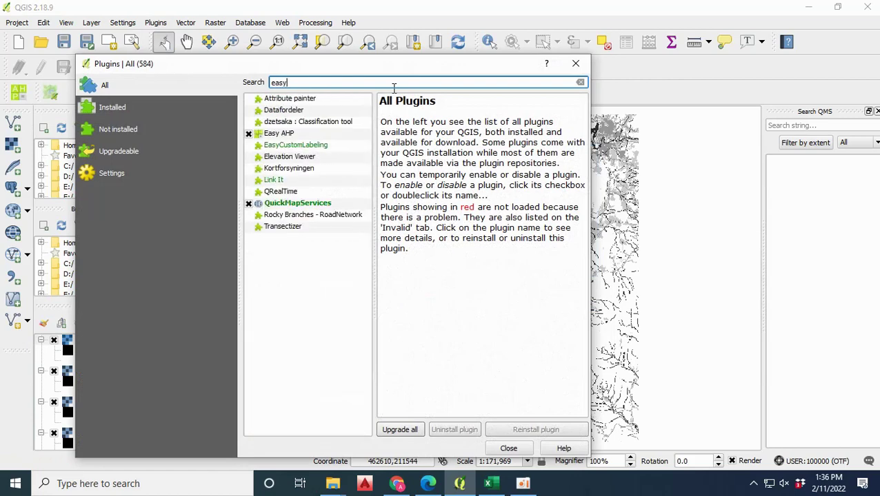
type("a")
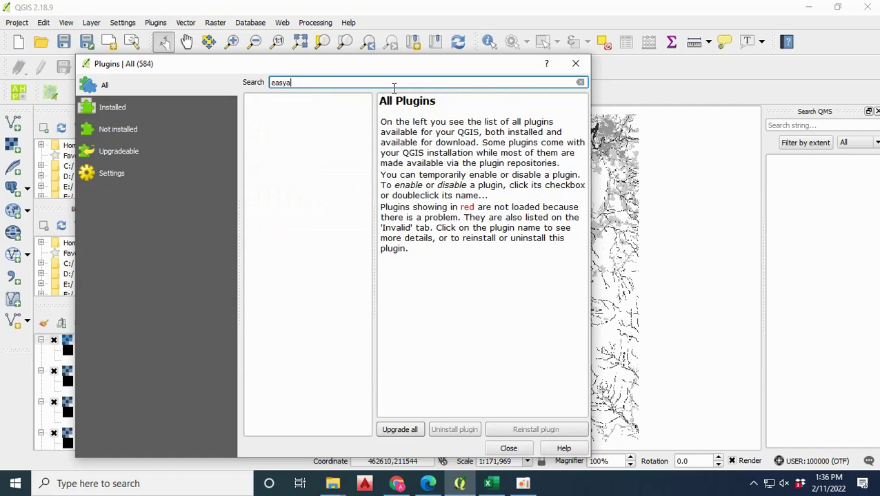
key("BackSpace")
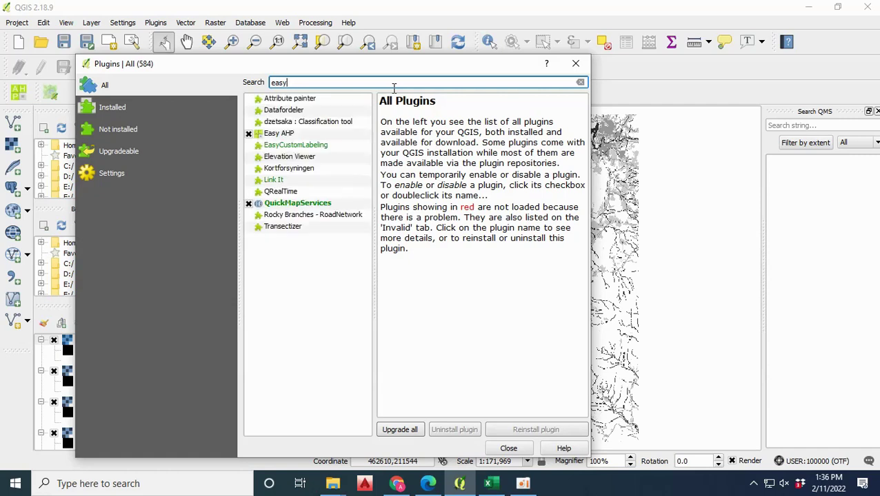
left_click(287, 134)
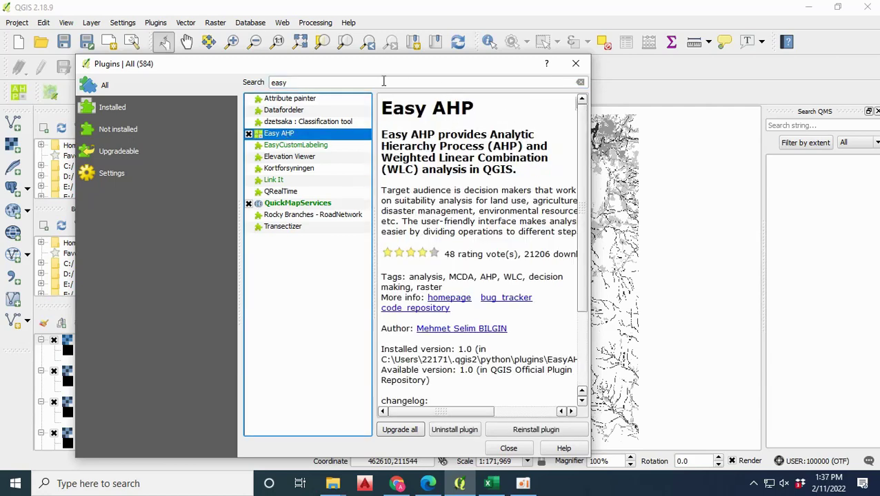
left_click(514, 430)
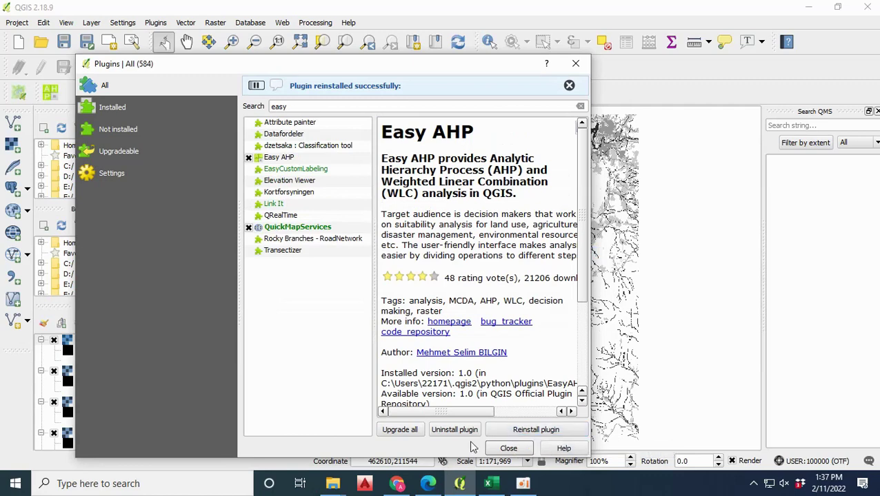
left_click(510, 449)
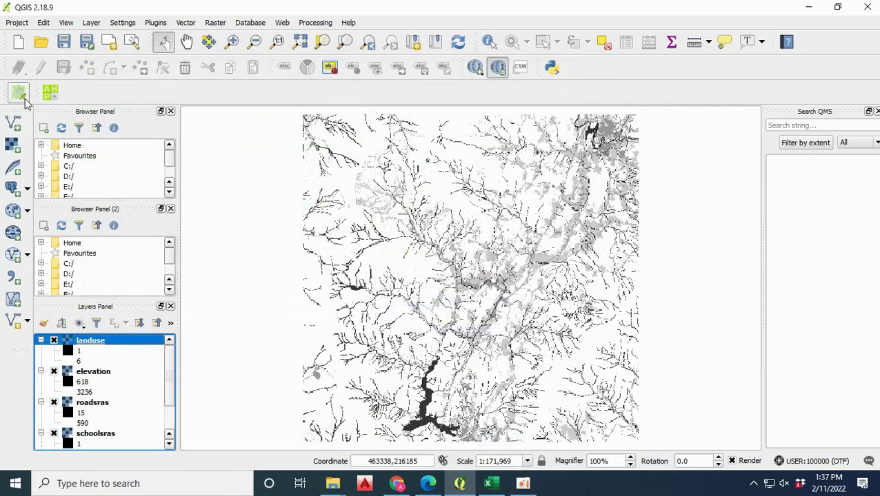
Step: Launch Easy AHP and add elevation and landuse as input layers
left_click(50, 92)
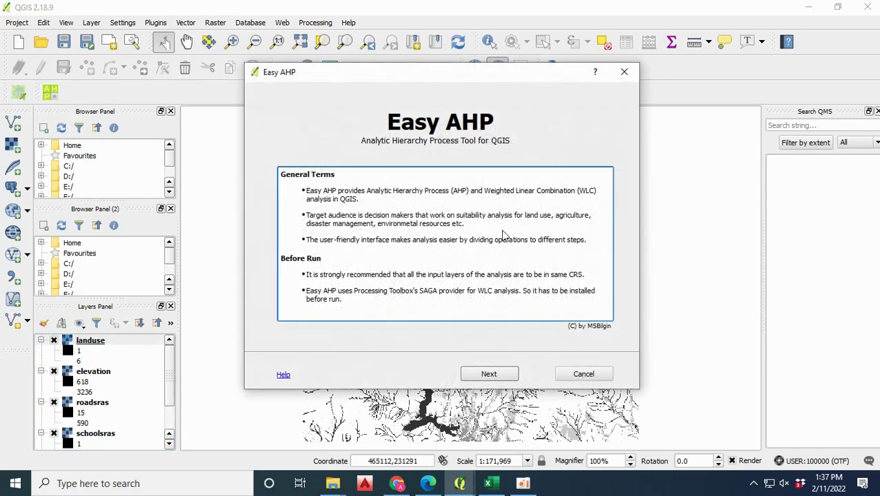
left_click(497, 373)
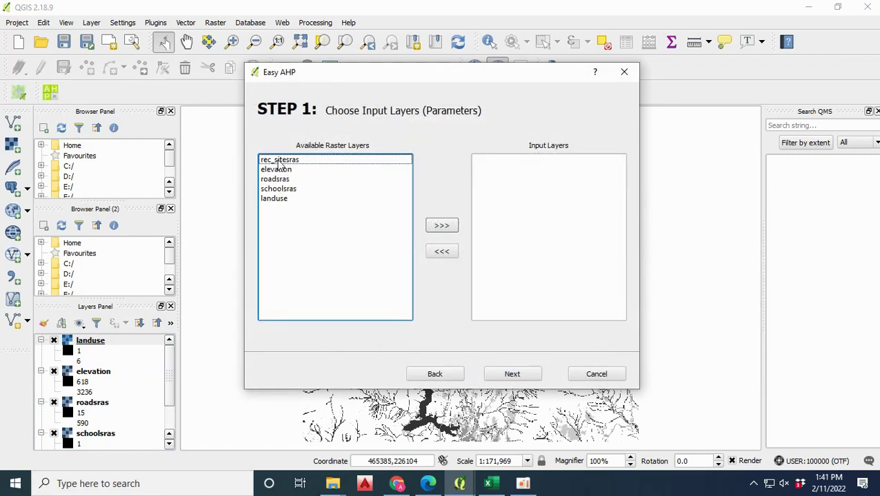
left_click(277, 169)
left_click(437, 227)
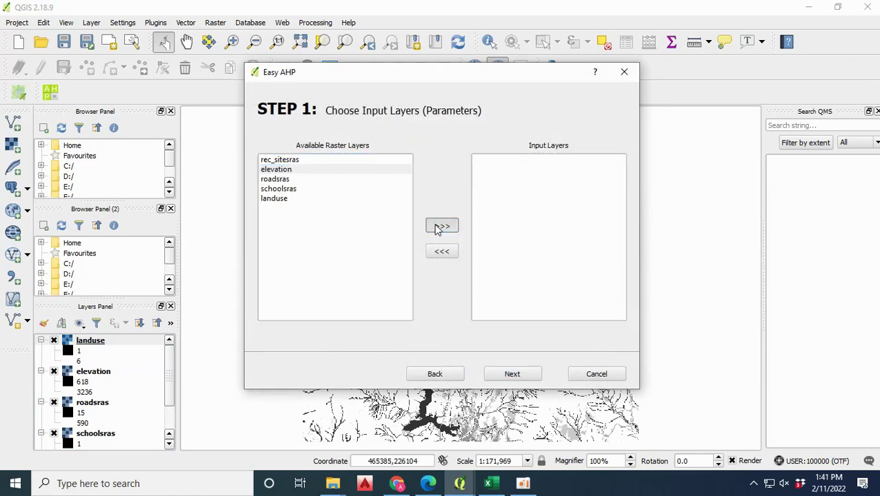
left_click(279, 189)
left_click(441, 228)
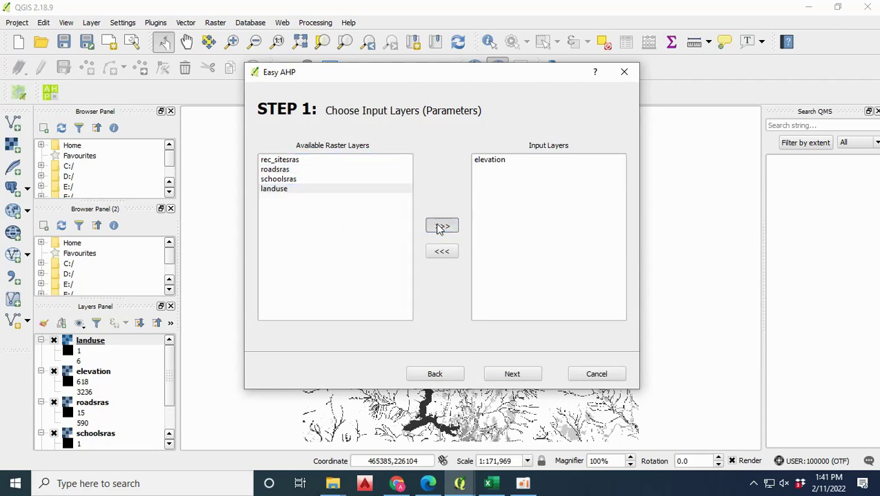
Step: Add rec_sitesras, schoolsras and roadsras as inputs and continue to the comparison matrix
left_click(280, 160)
left_click(428, 225)
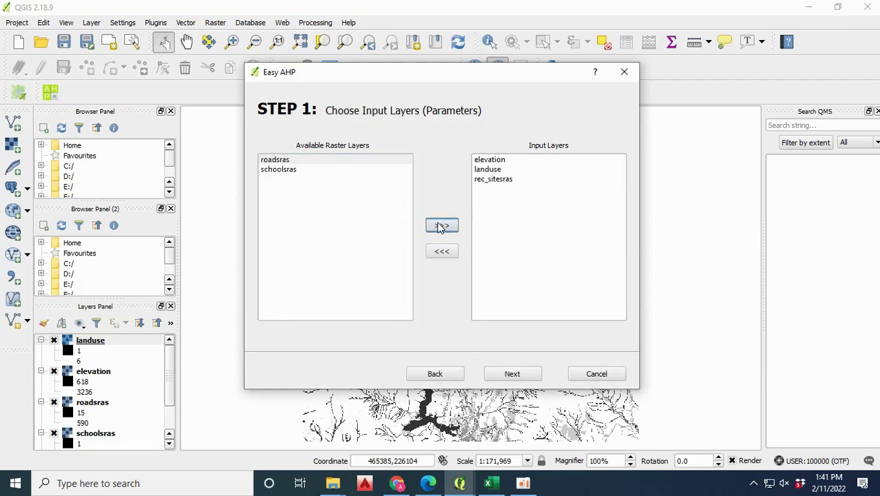
left_click(281, 177)
left_click(441, 225)
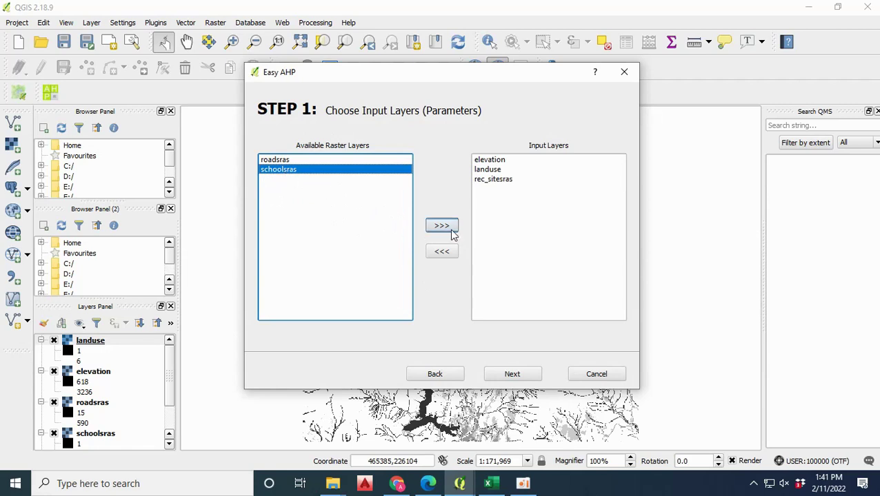
left_click(288, 162)
left_click(454, 229)
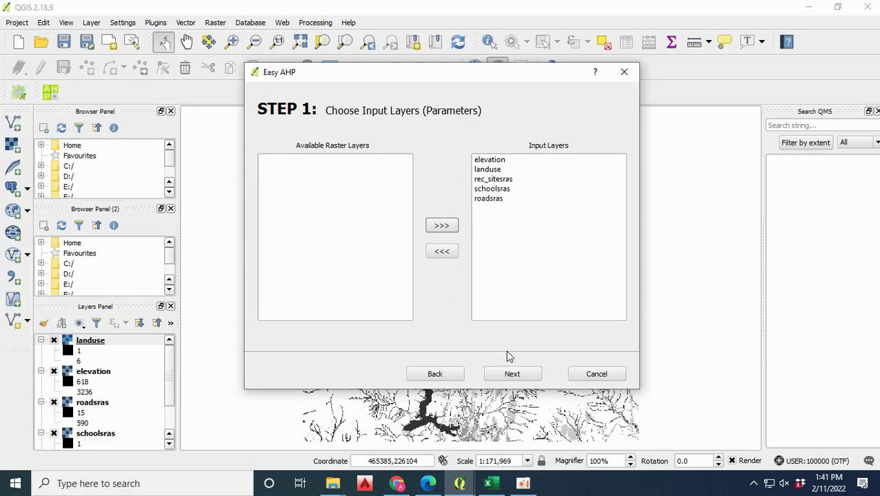
left_click(510, 373)
Step: Enter 3 for elevation against landuse, rec_sitesras, schoolsras and roadsras
left_click(365, 159)
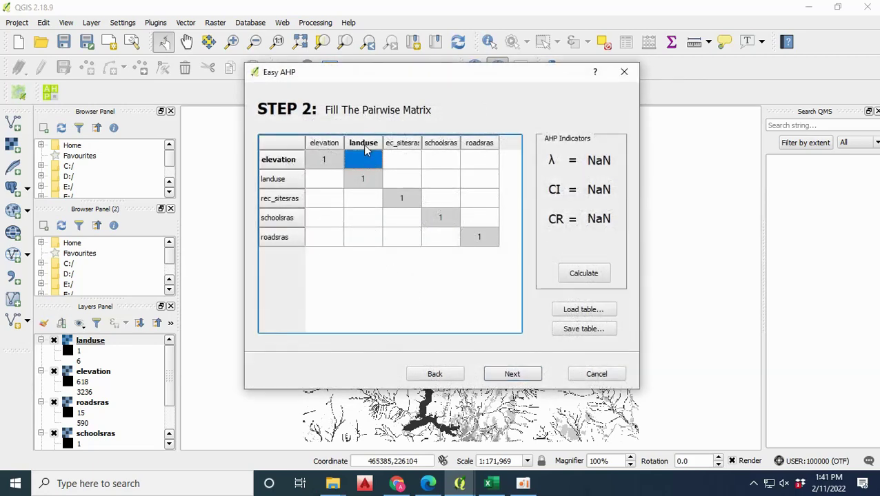
double_click(367, 160)
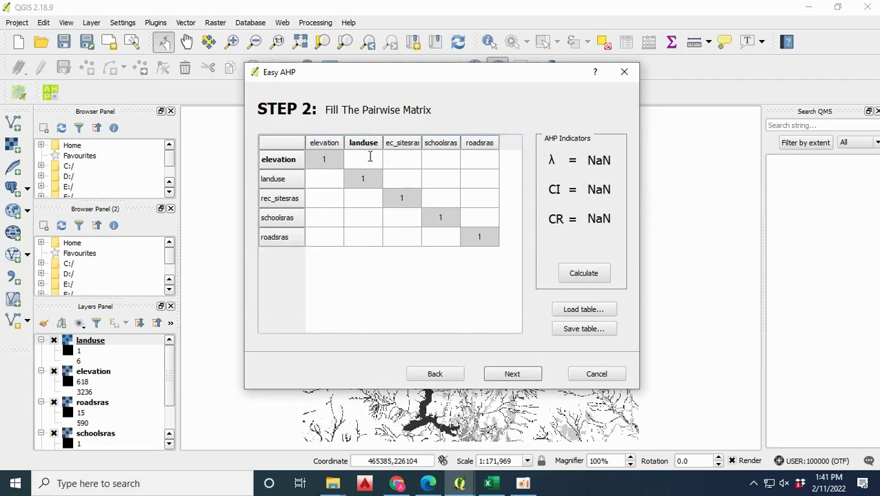
type("3")
left_click(406, 159)
double_click(406, 159)
type("3")
left_click(432, 159)
double_click(432, 159)
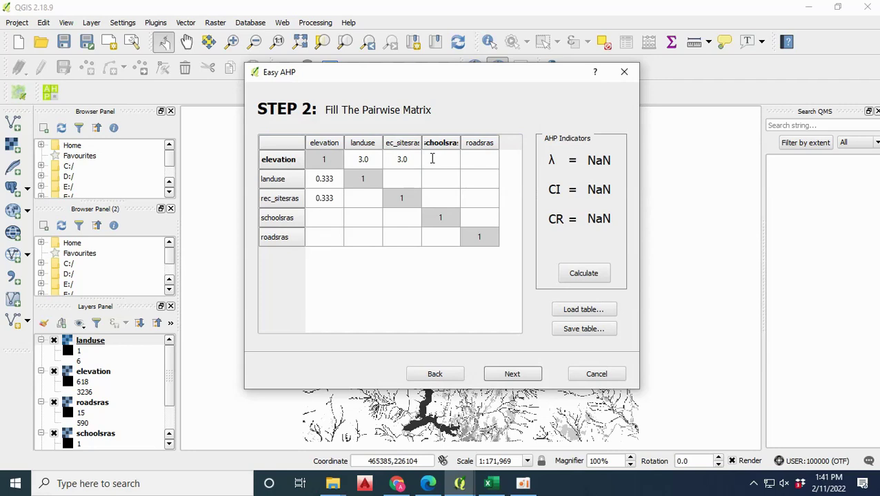
type("3")
left_click(487, 159)
double_click(488, 159)
Step: Fill the landuse row of the matrix with 3, 3 and 5
left_click(403, 181)
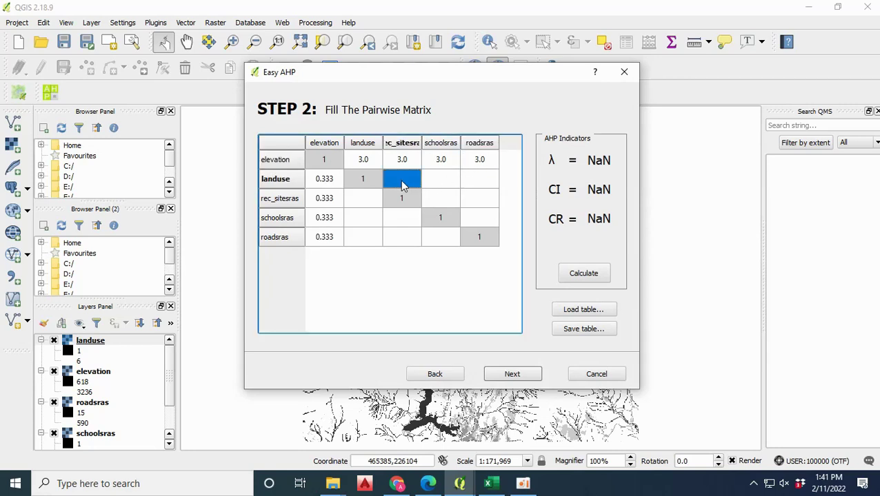
double_click(403, 181)
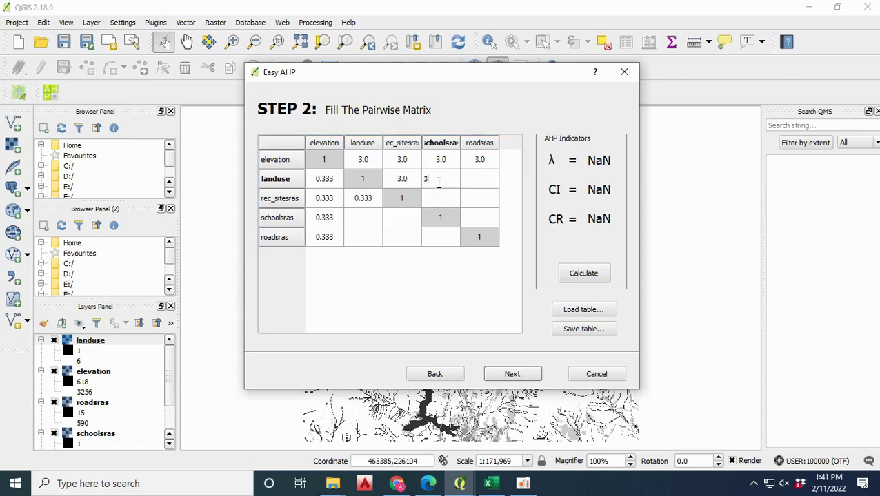
type(".0")
key("BackSpace")
key("BackSpace")
left_click(466, 180)
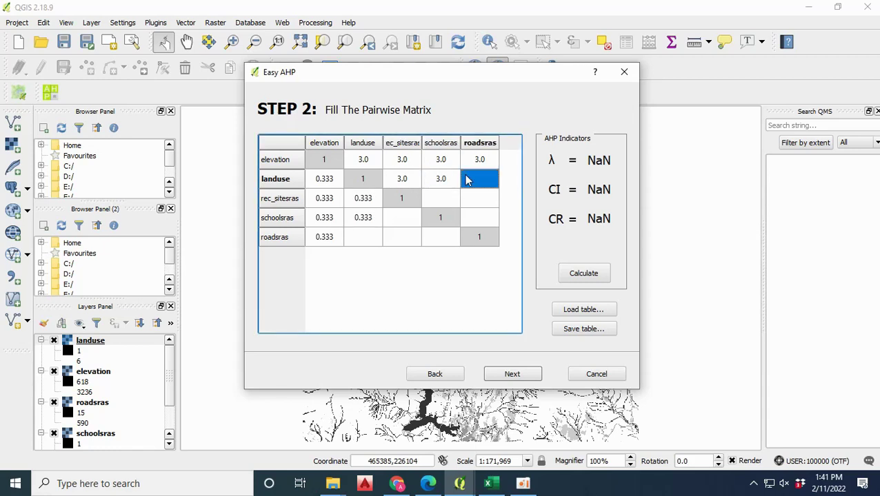
type("4")
left_click(447, 202)
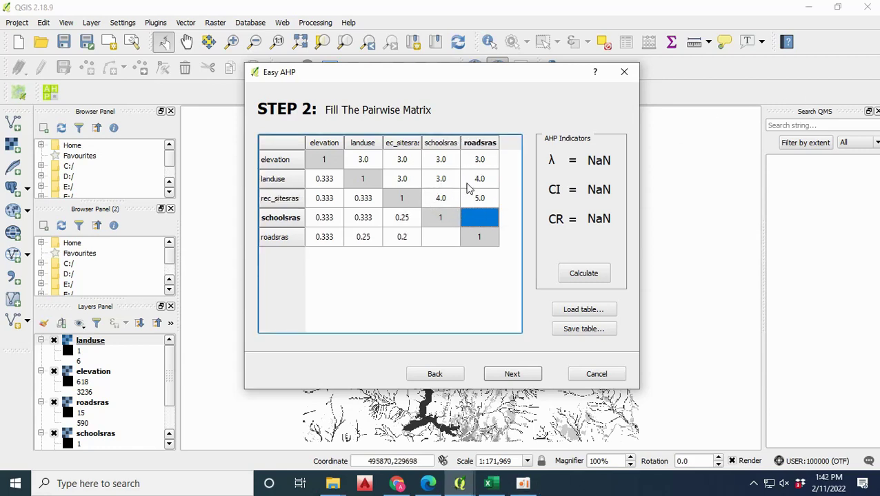
left_click(475, 185)
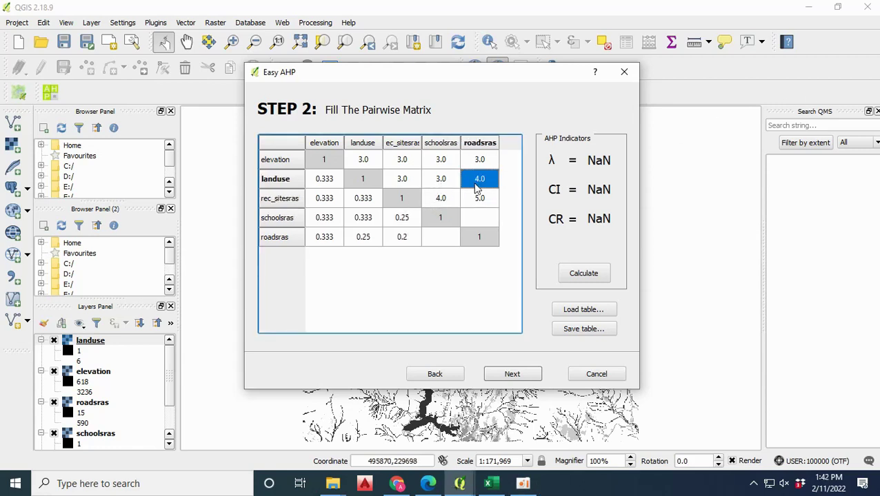
type("5")
Step: Set rec_sitesras to 1 and 4 and schoolsras to 4 over roadsras, then compute λ, CI and CR
left_click(443, 200)
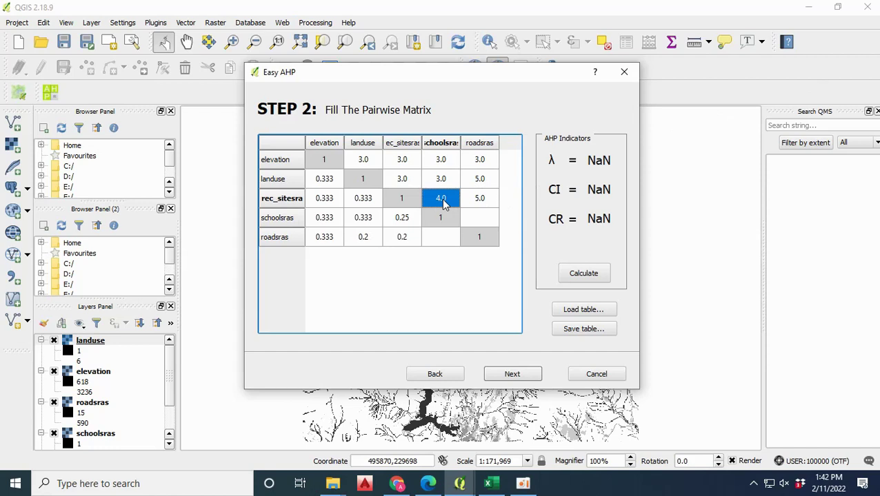
left_click(473, 202)
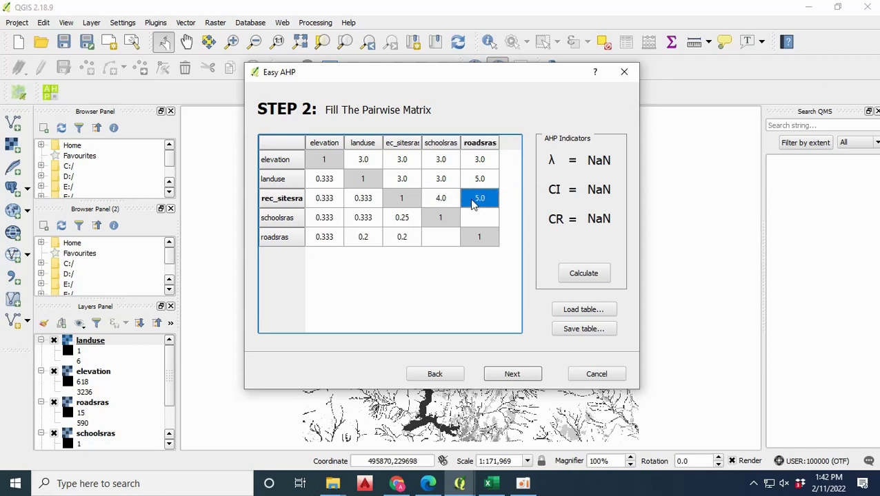
left_click(454, 203)
type("1")
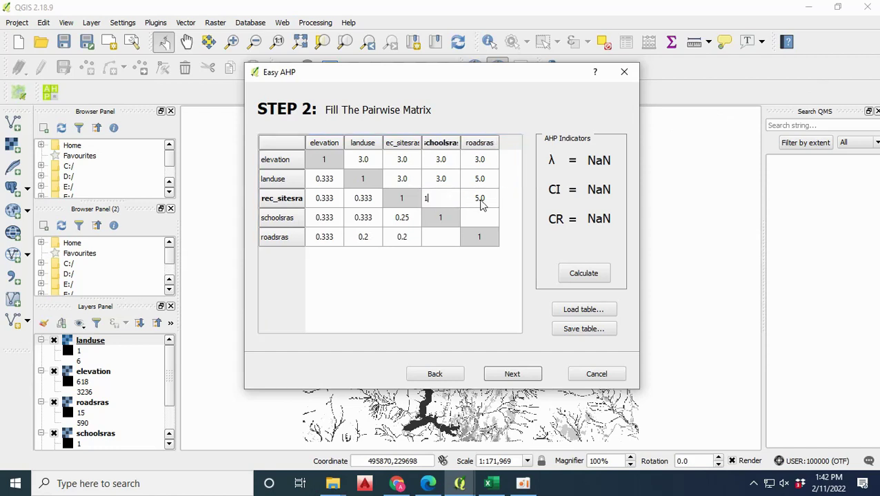
left_click(481, 202)
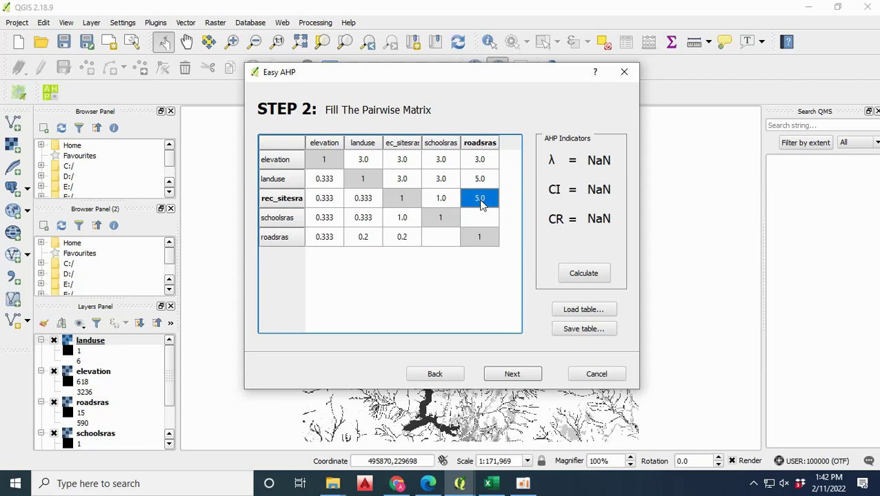
type("4")
left_click(482, 216)
type("4")
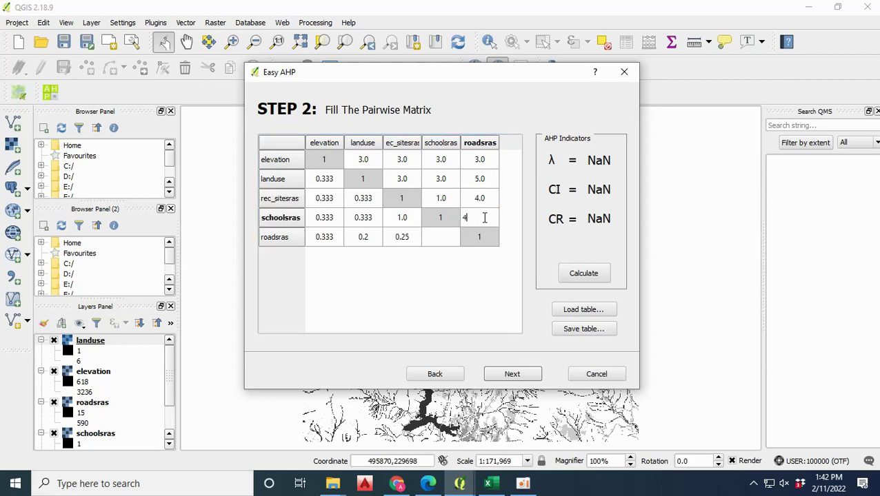
left_click(483, 241)
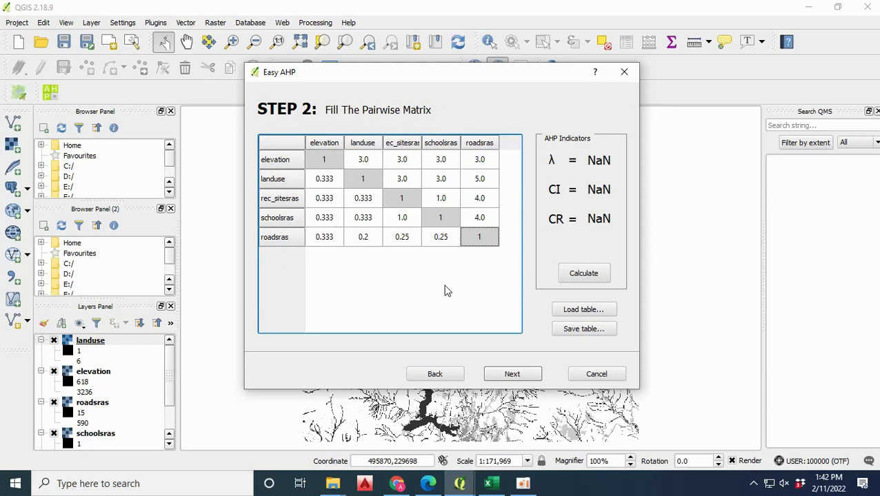
left_click(588, 273)
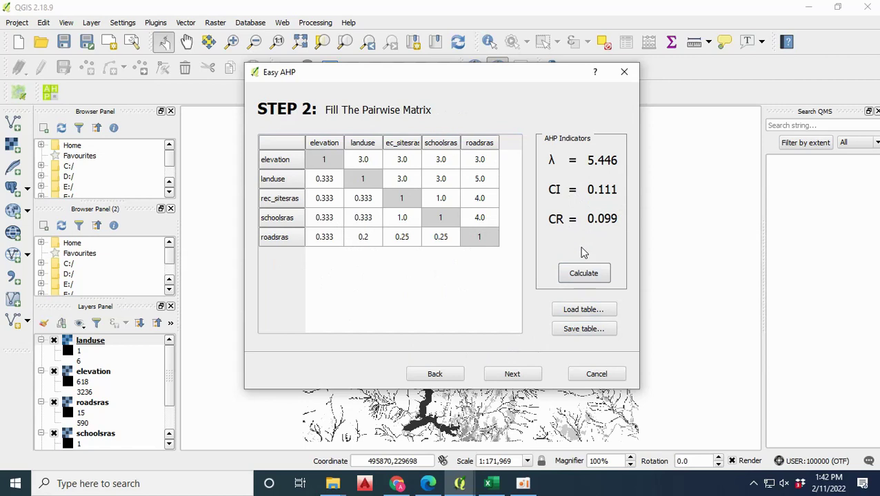
left_click(587, 311)
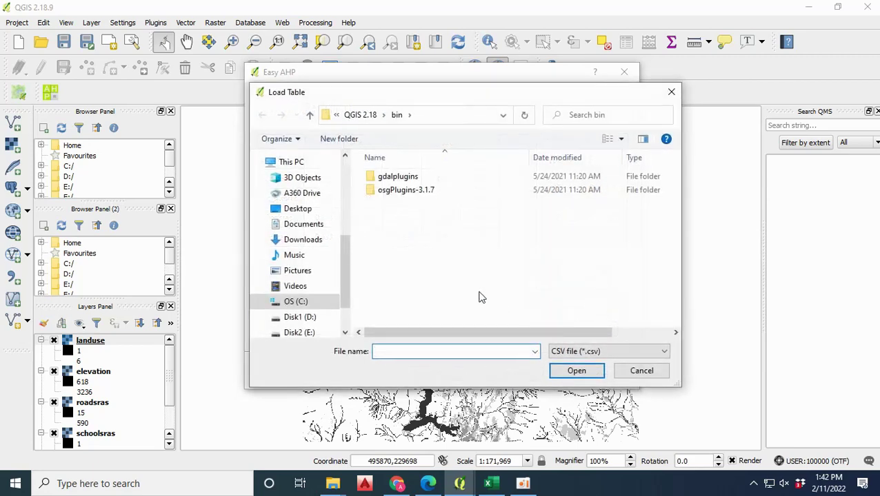
left_click(671, 92)
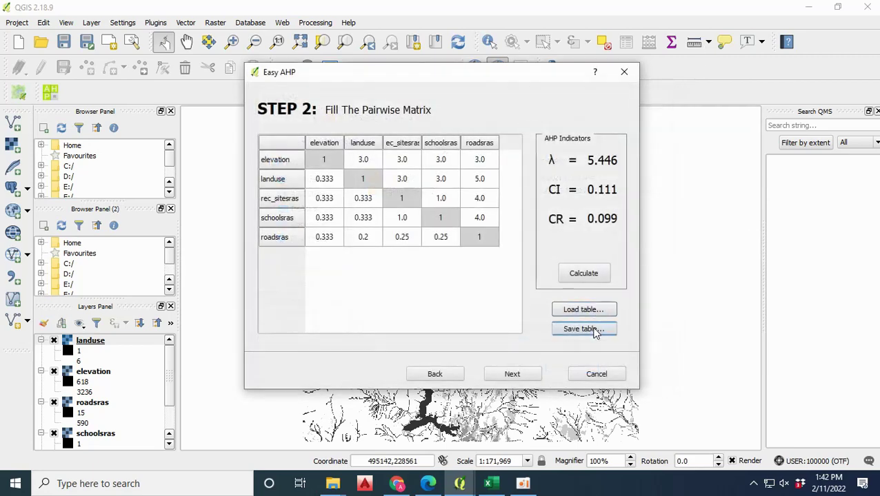
left_click(597, 330)
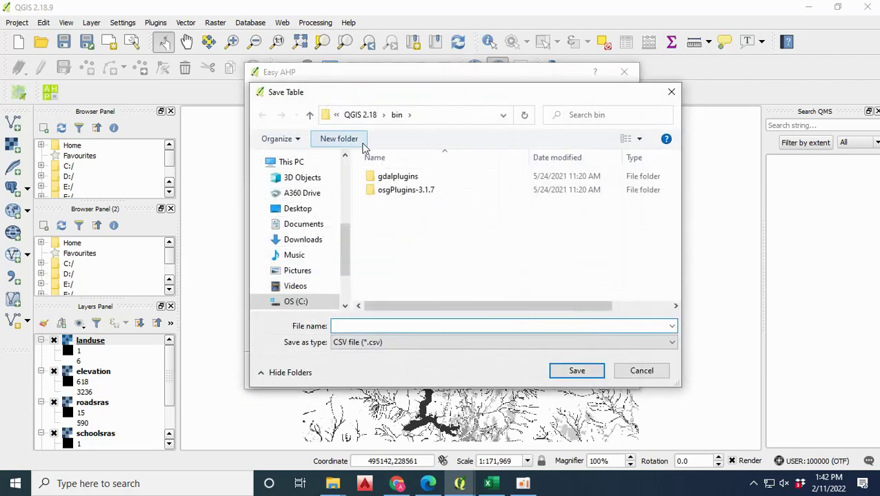
left_click(671, 92)
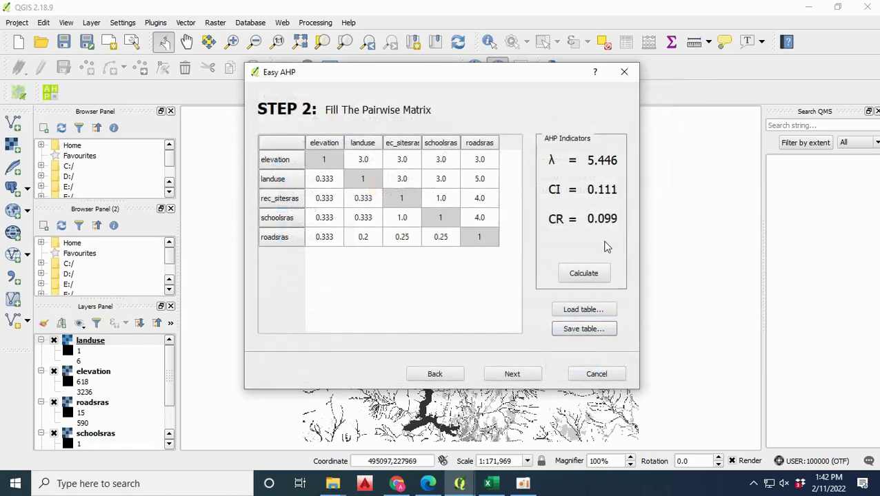
left_click(511, 374)
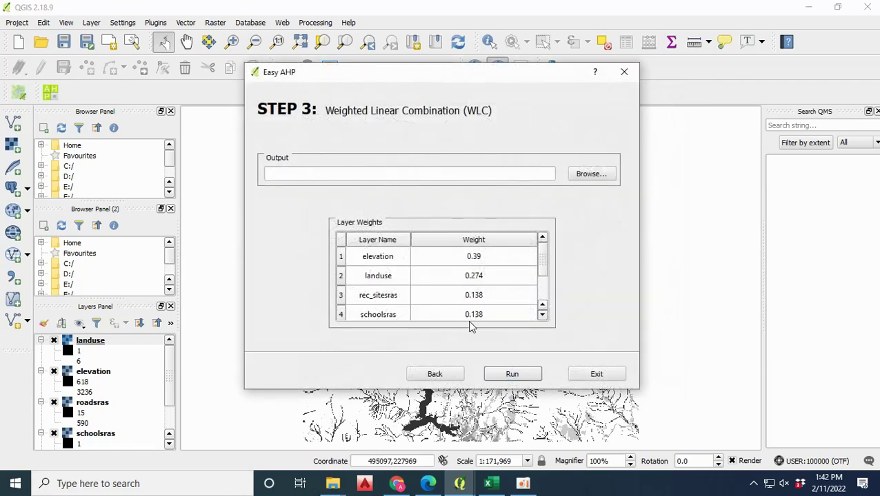
Step: Save the weighted overlay output as school.tif on the Desktop and run the calculation
scroll(541, 284, "down", 1)
scroll(542, 289, "up", 1)
scroll(542, 289, "down", 1)
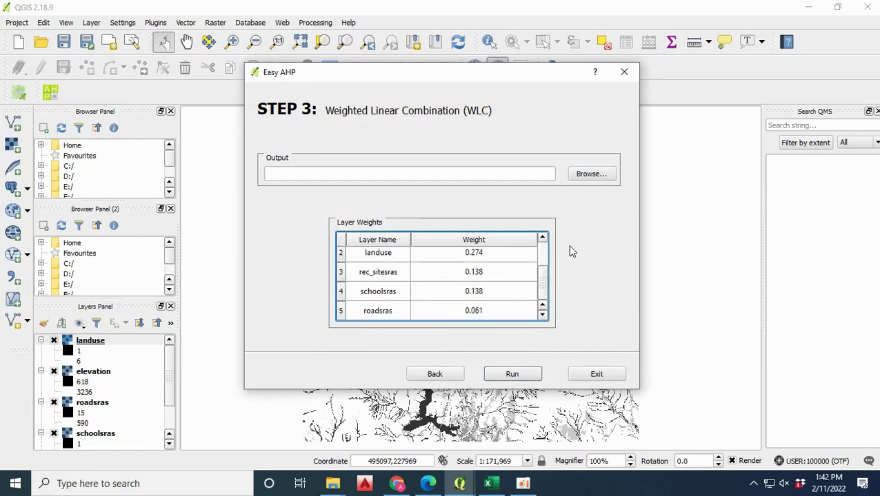
left_click(590, 174)
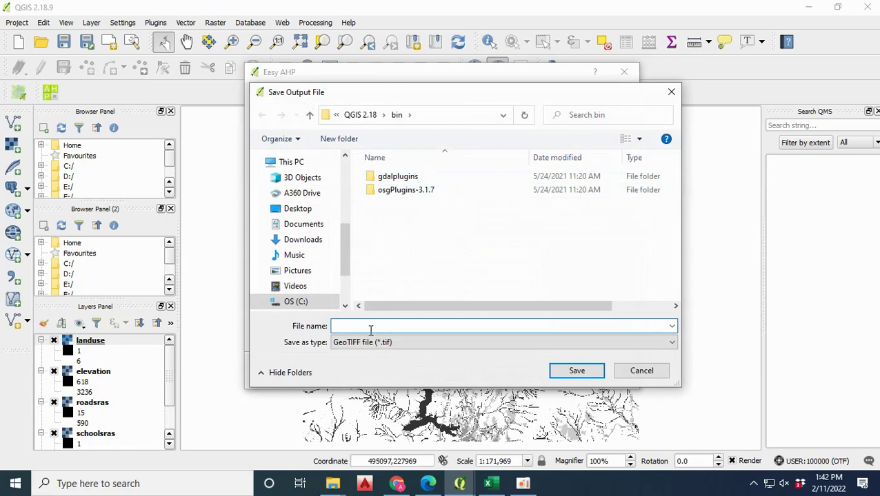
left_click(331, 213)
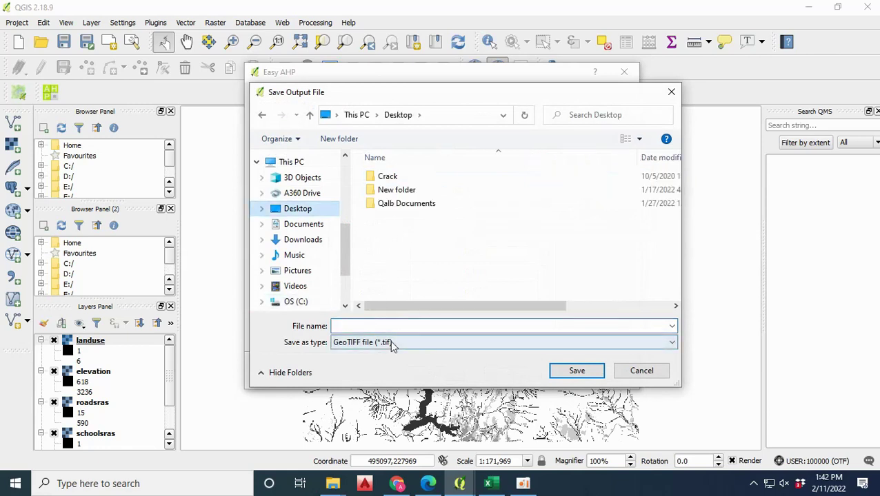
left_click(383, 327)
type("school")
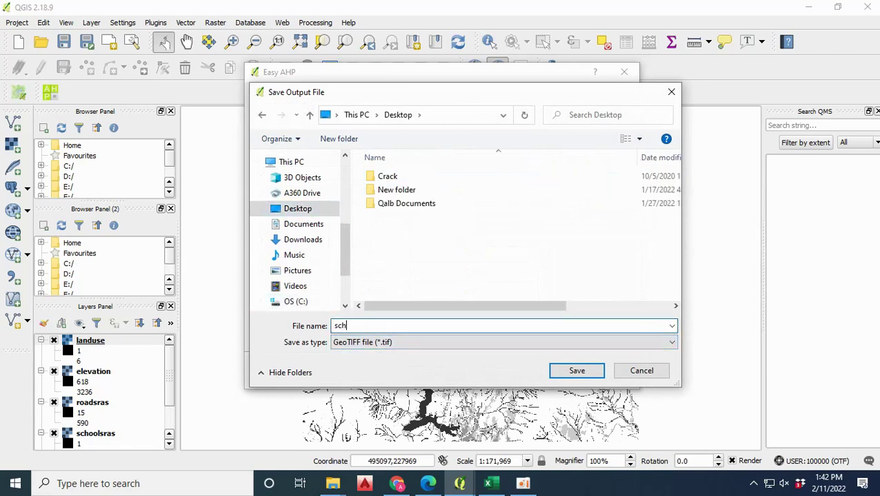
left_click(579, 371)
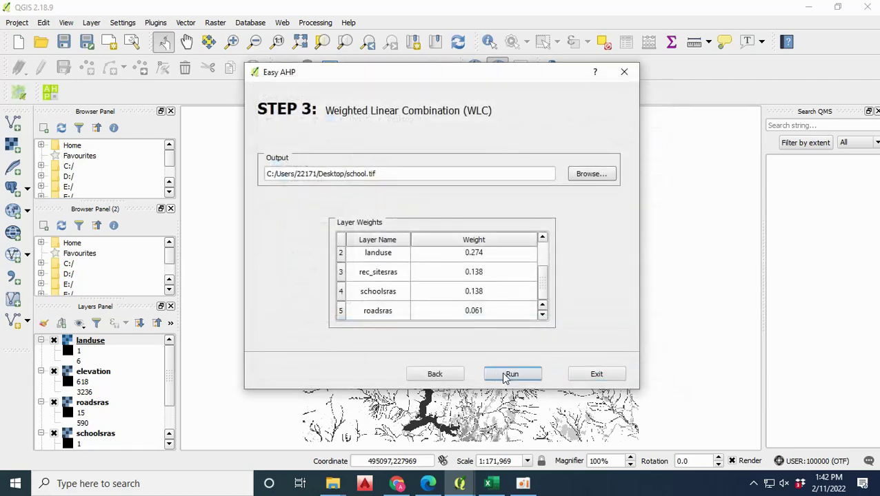
left_click(505, 376)
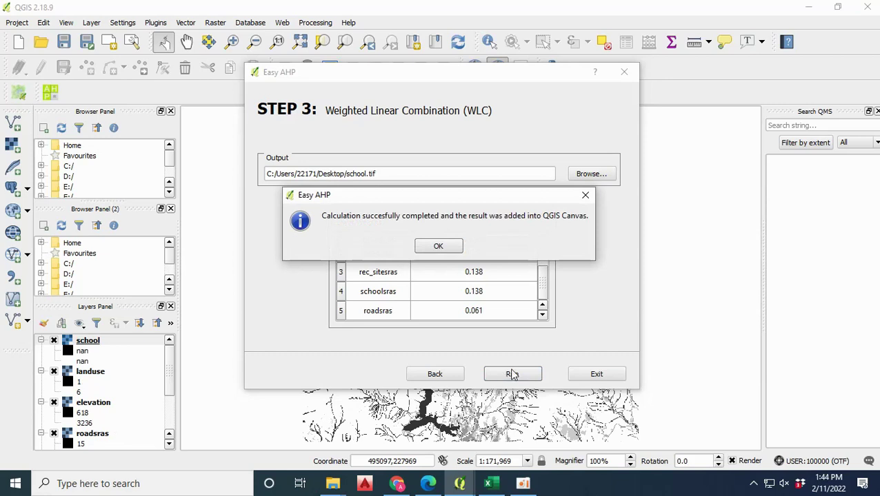
Step: Dismiss the calculation-complete message and exit Easy AHP, confirming with Yes
left_click(438, 246)
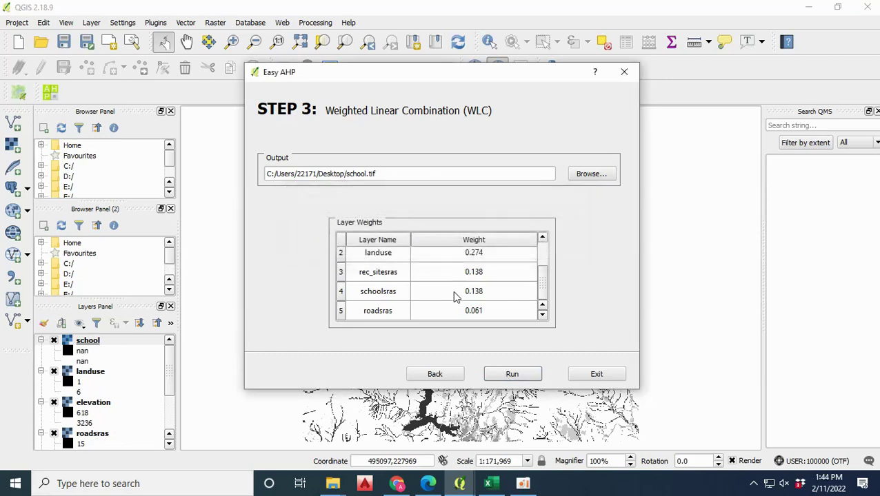
left_click(596, 381)
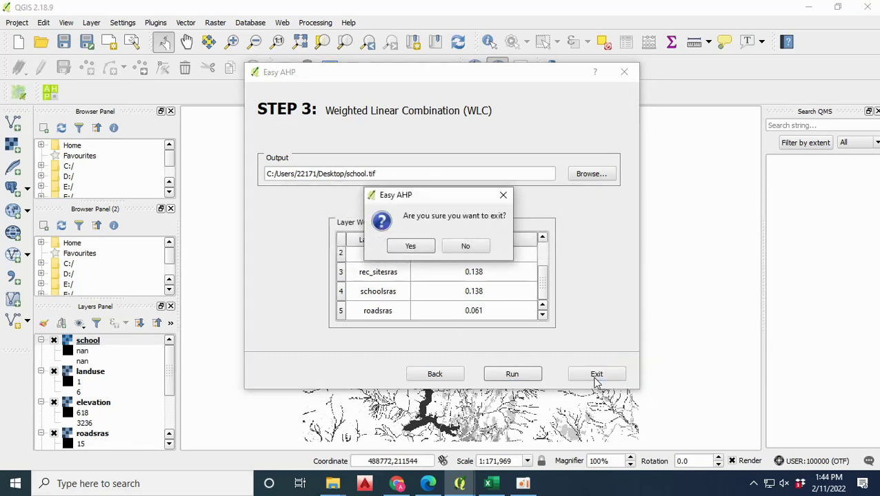
left_click(412, 245)
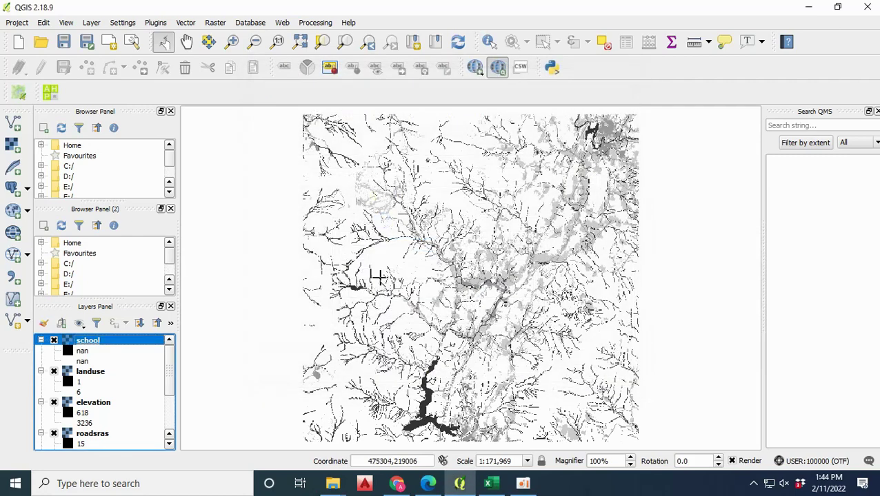
Step: Zoom to the school layer and hide landuse, elevation, roadsras, rec_sitesras and schoolsras
right_click(87, 341)
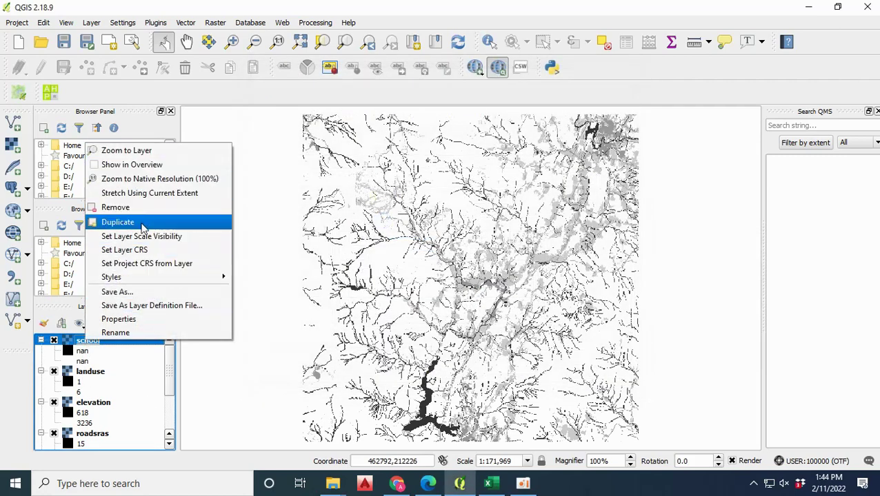
left_click(152, 152)
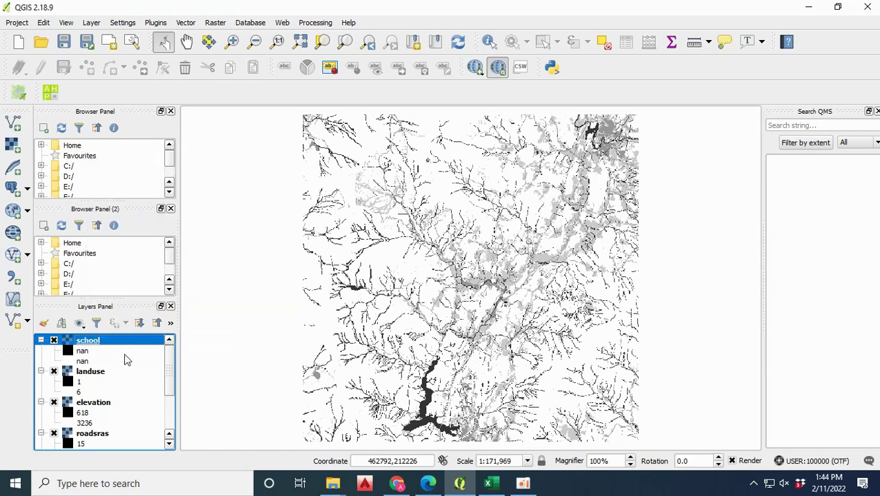
left_click(54, 372)
left_click(54, 403)
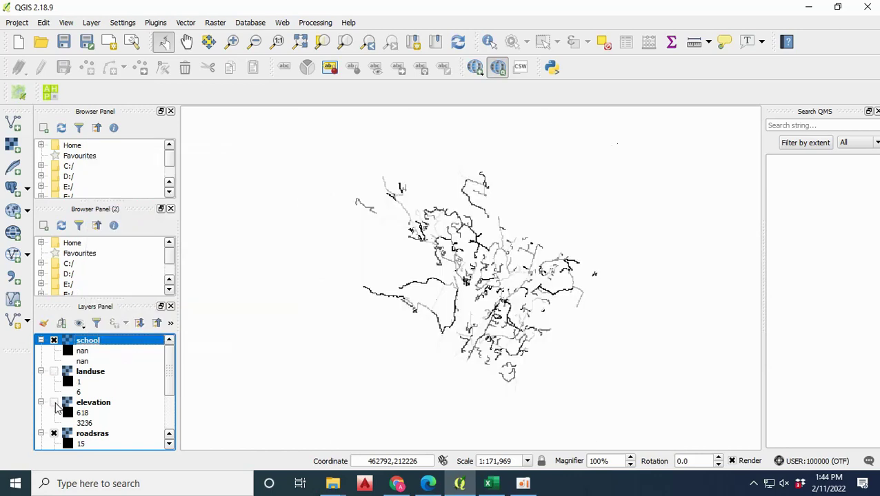
left_click(53, 434)
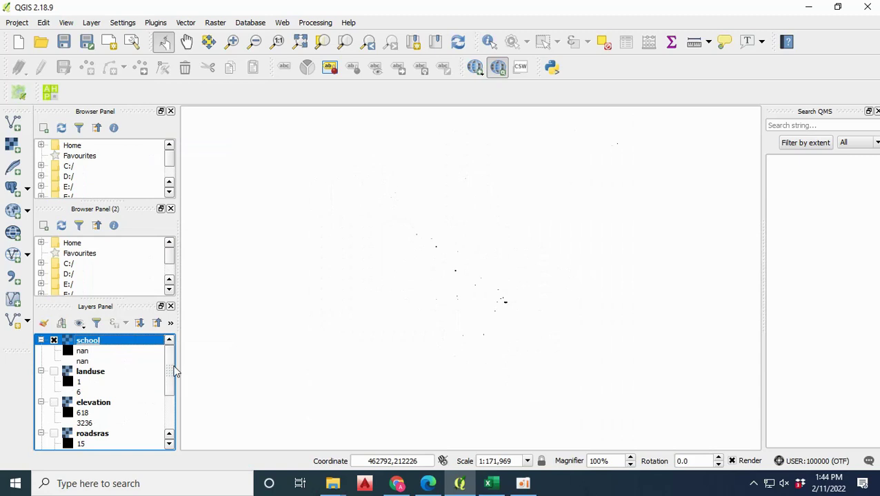
left_click_drag(174, 371, 176, 423)
left_click(54, 423)
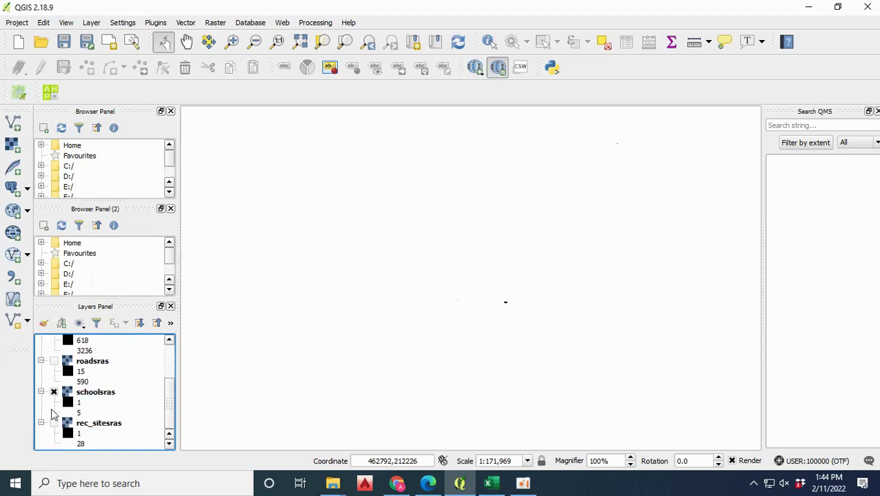
left_click(54, 392)
Step: Zoom the map to the school raster's extent once more
scroll(171, 385, "up", 1)
scroll(172, 385, "up", 1)
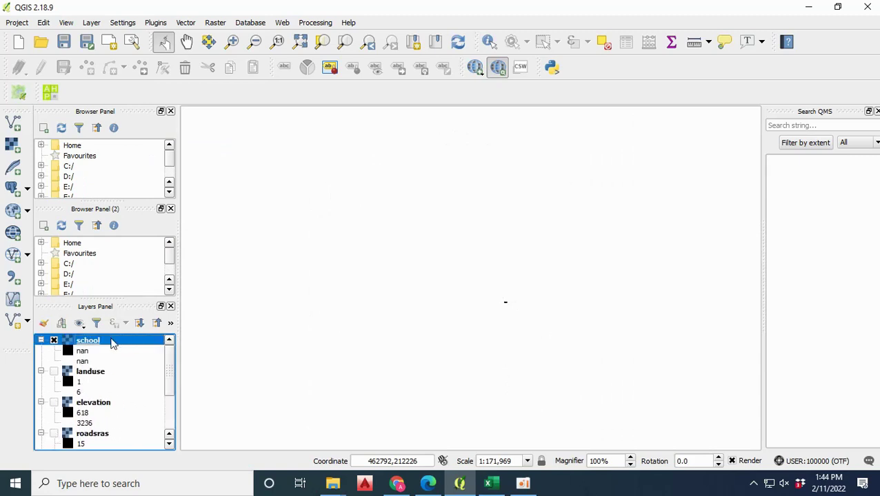
right_click(86, 342)
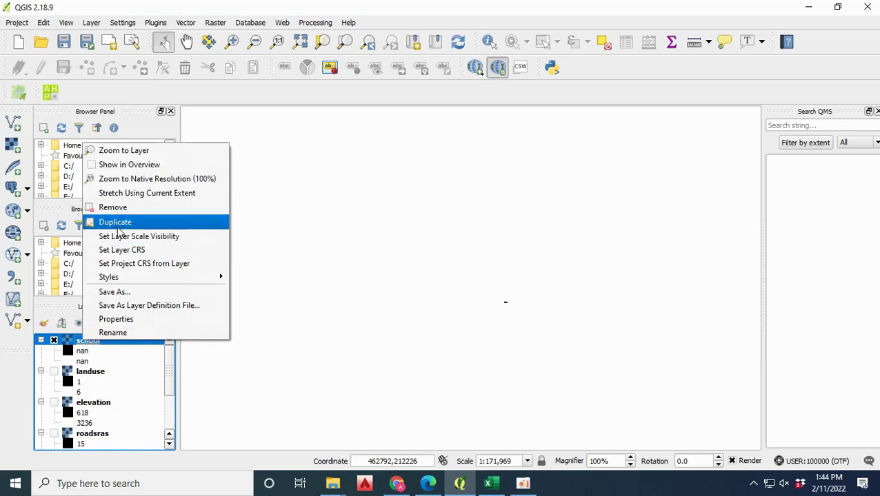
left_click(127, 151)
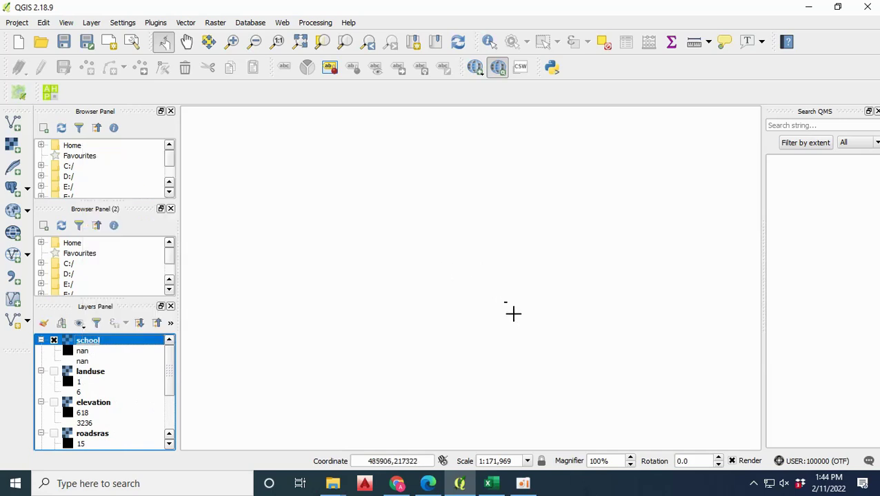
scroll(507, 320, "down", 1)
scroll(528, 304, "down", 1)
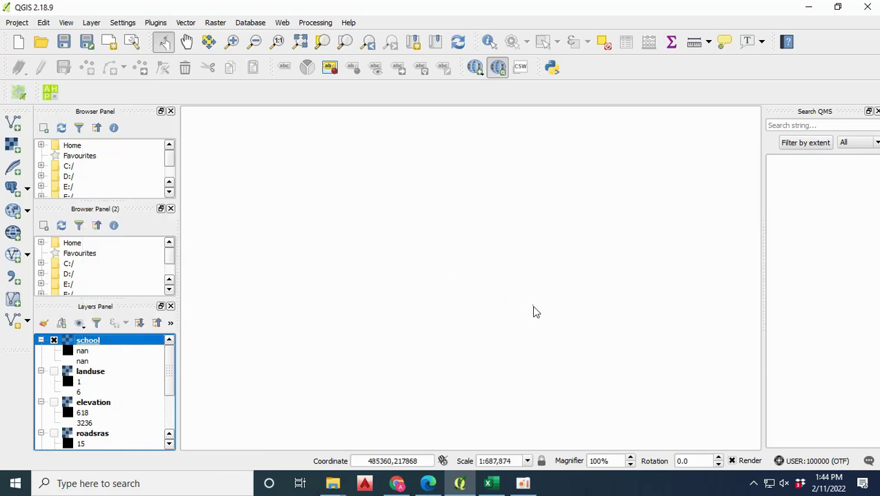